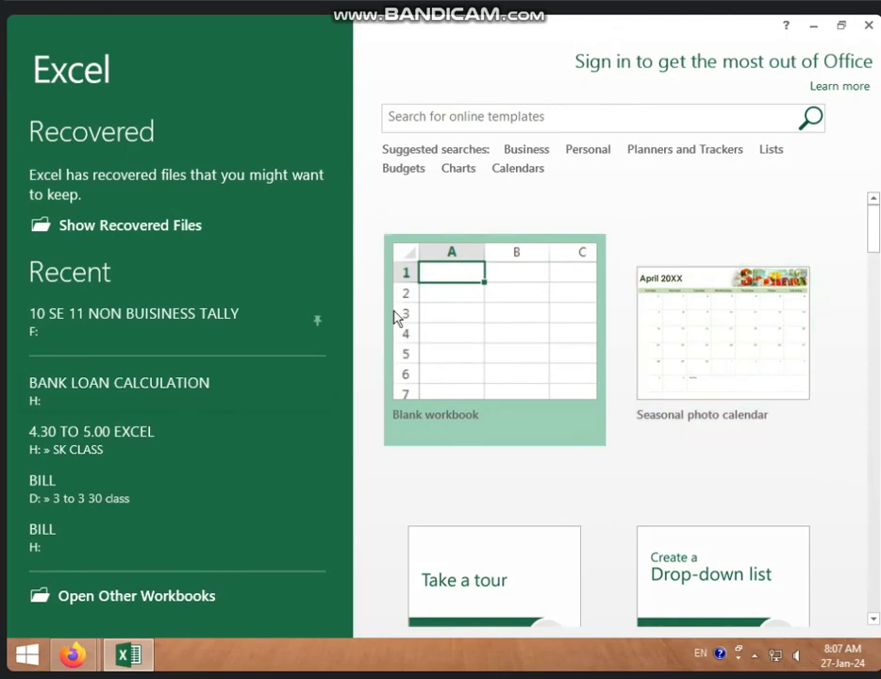
Create a blank workbook, Book1, and glance at the Page Layout Arrange options
left_click(490, 387)
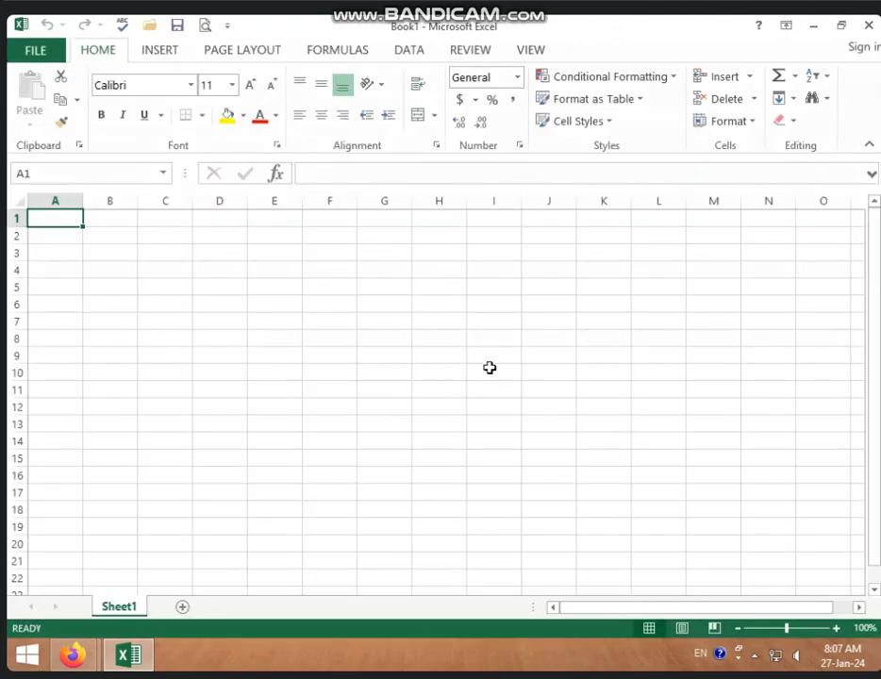
left_click(274, 57)
left_click(735, 132)
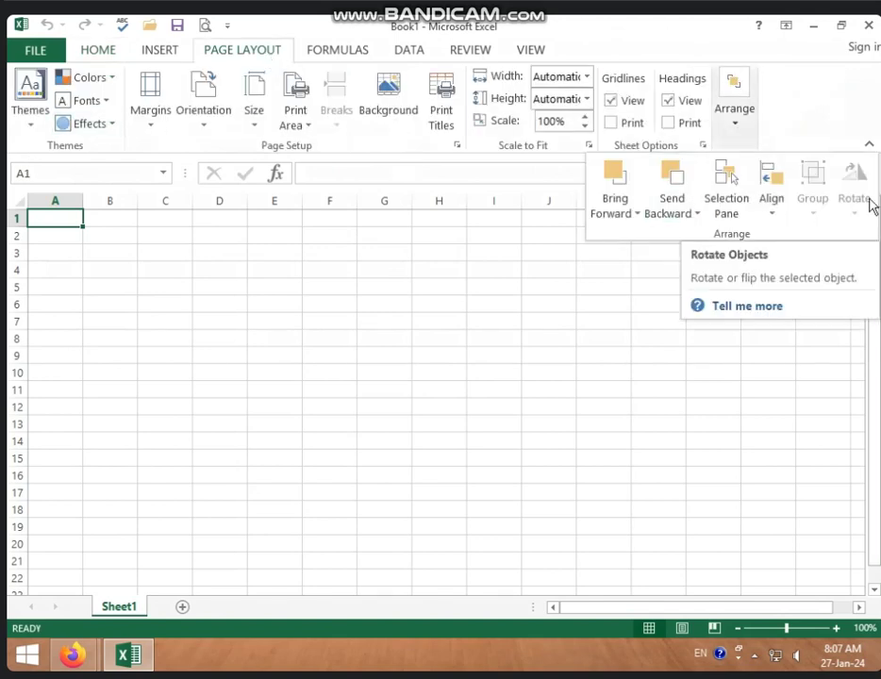
left_click(329, 313)
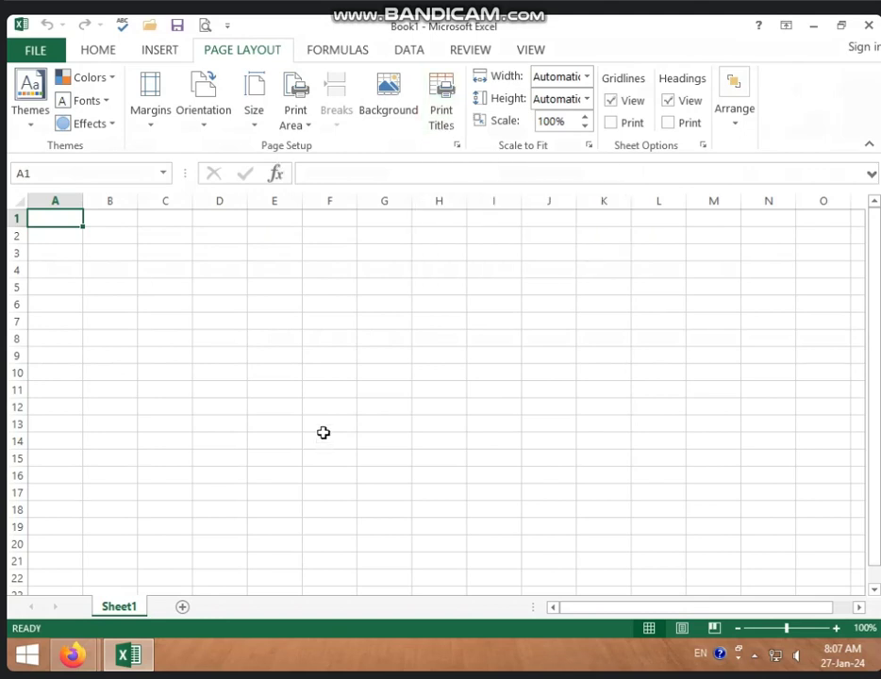
Open the recent EXCEL SHEET workbook and switch to its MARKSHEET sheet
left_click(36, 50)
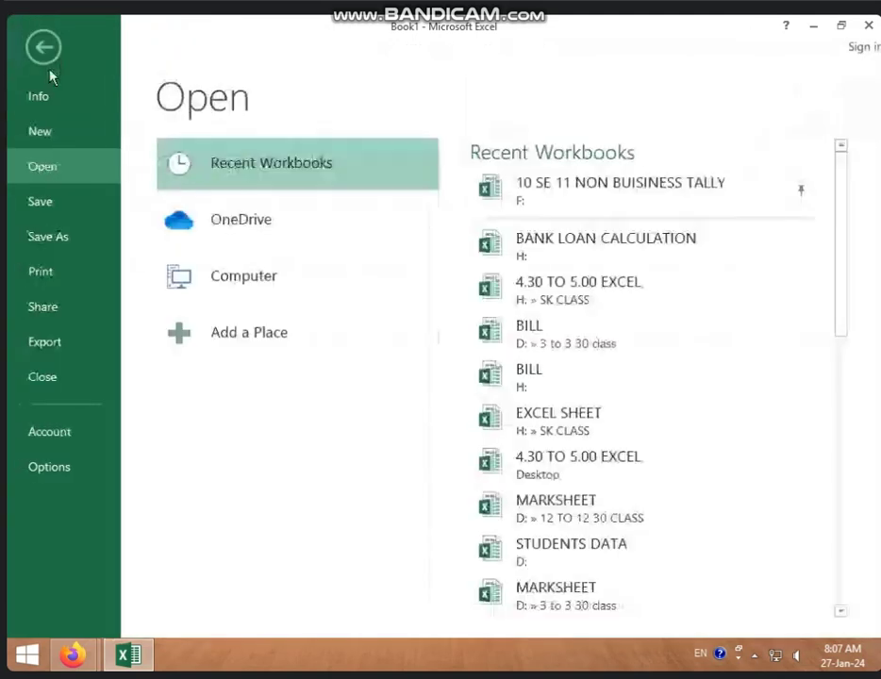
mouse_move(606, 246)
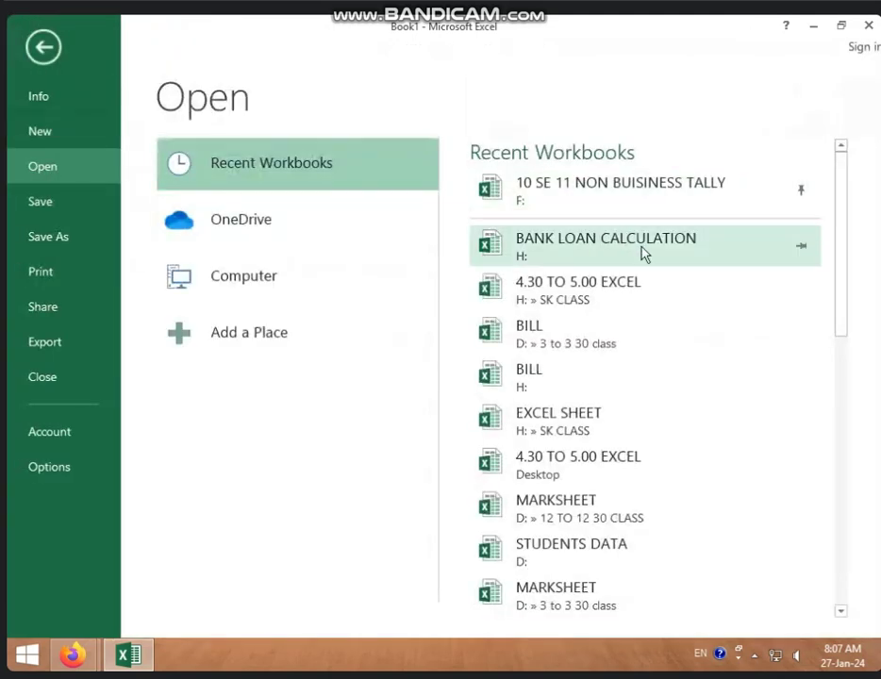
left_click(629, 427)
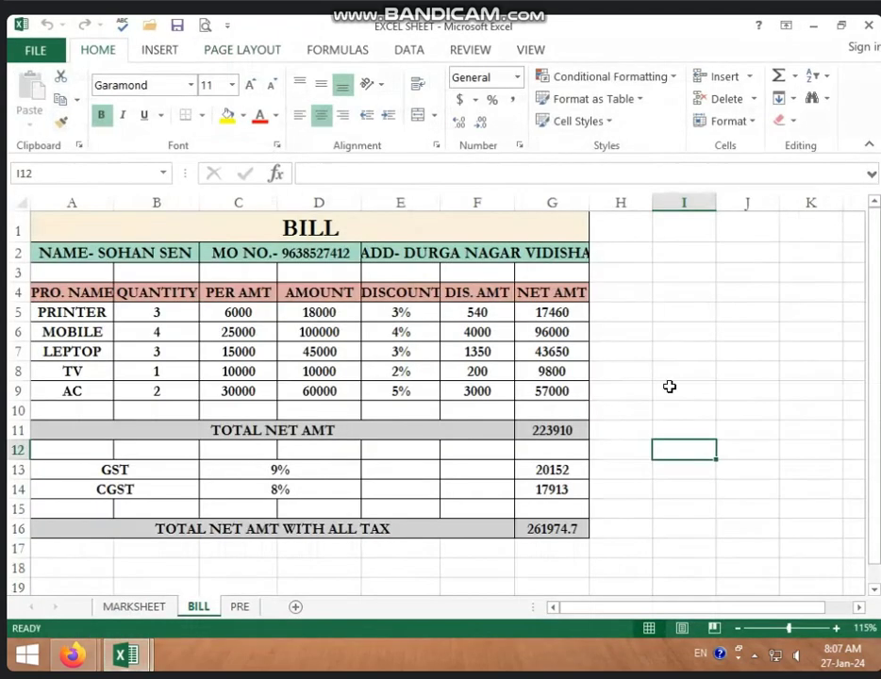
left_click(670, 386)
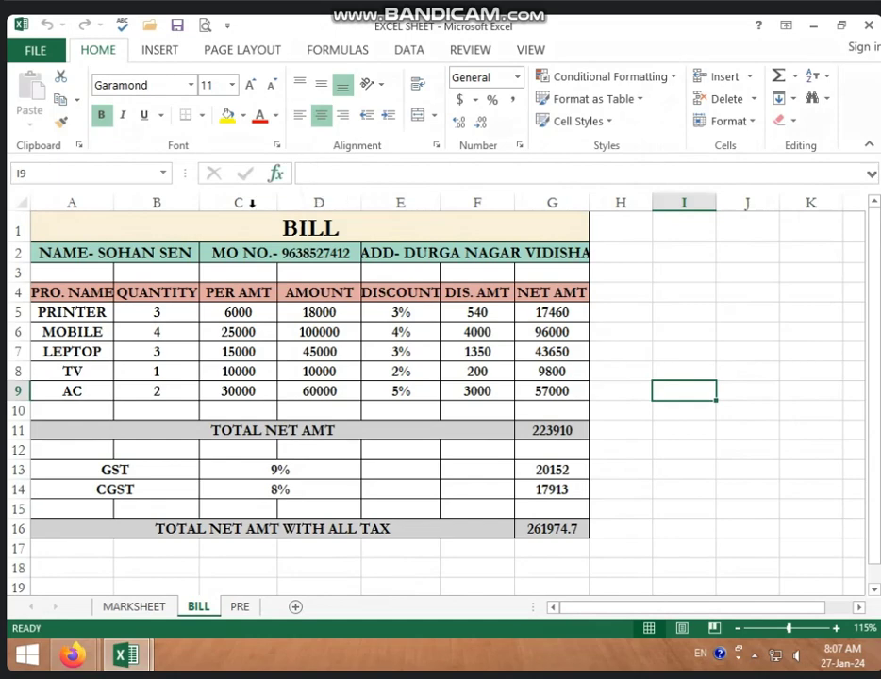
left_click(155, 607)
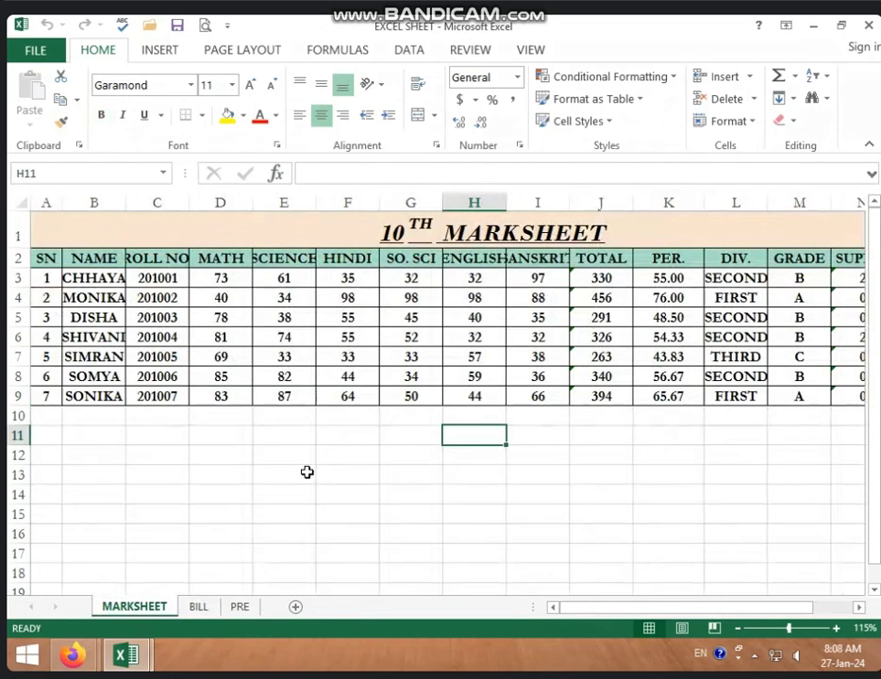
left_click(381, 494)
key("ctrl+p")
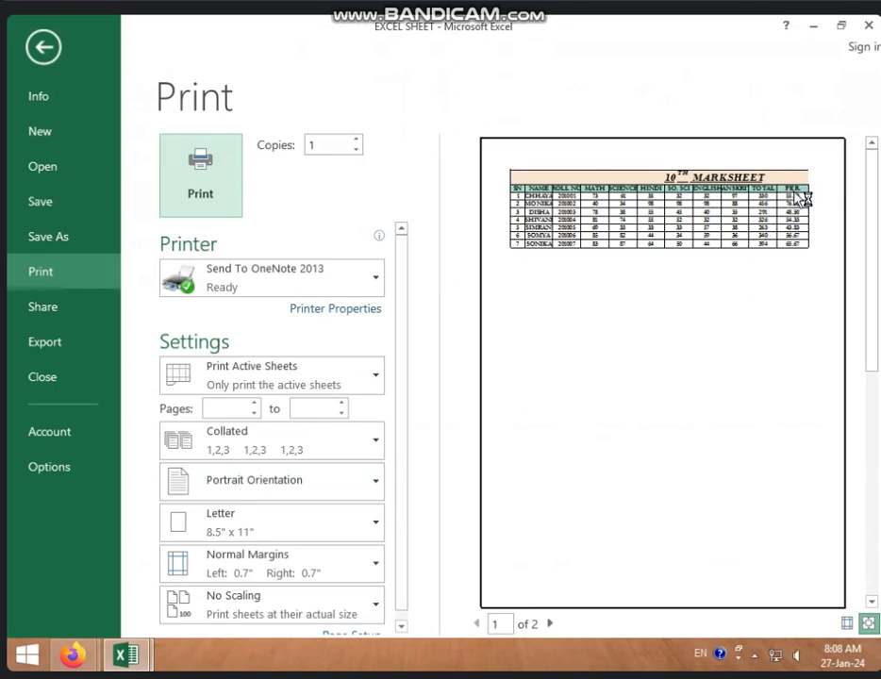
left_click(550, 624)
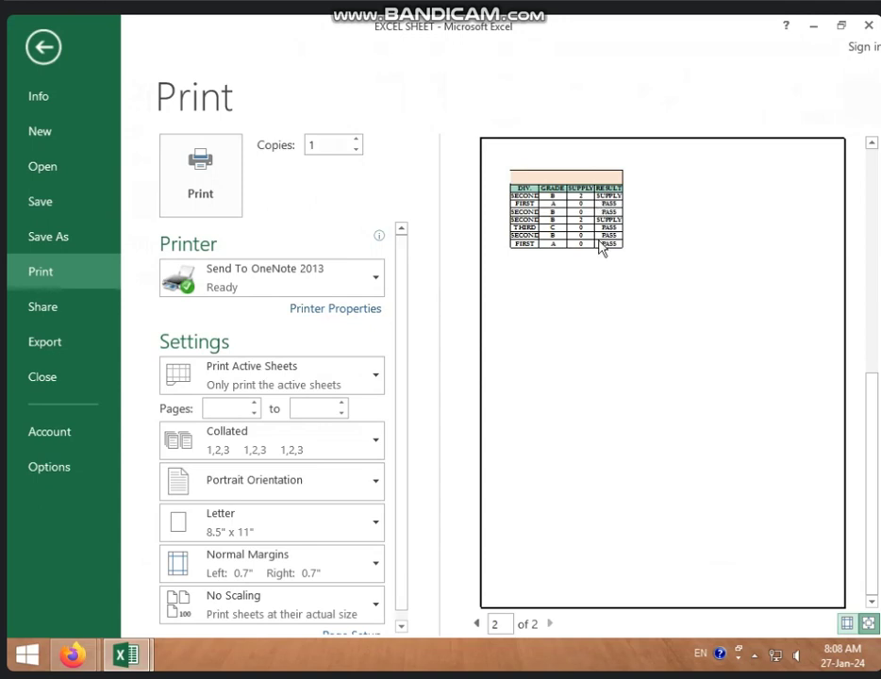
left_click(602, 247)
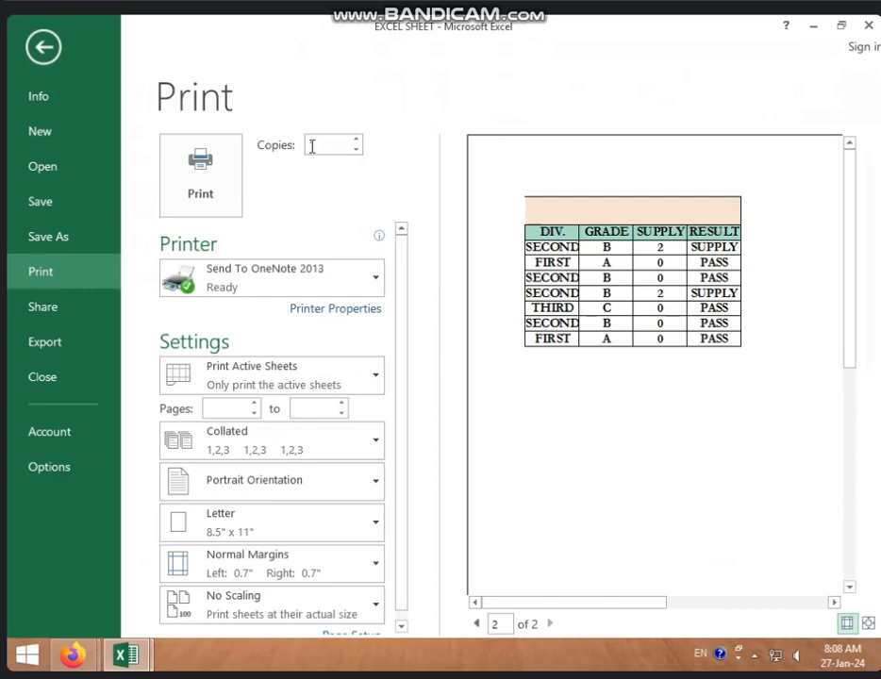
left_click(42, 45)
In Page Setup's Sheet settings, select A2:D9 as the print area ($A$2:$D$9)
left_click(476, 319)
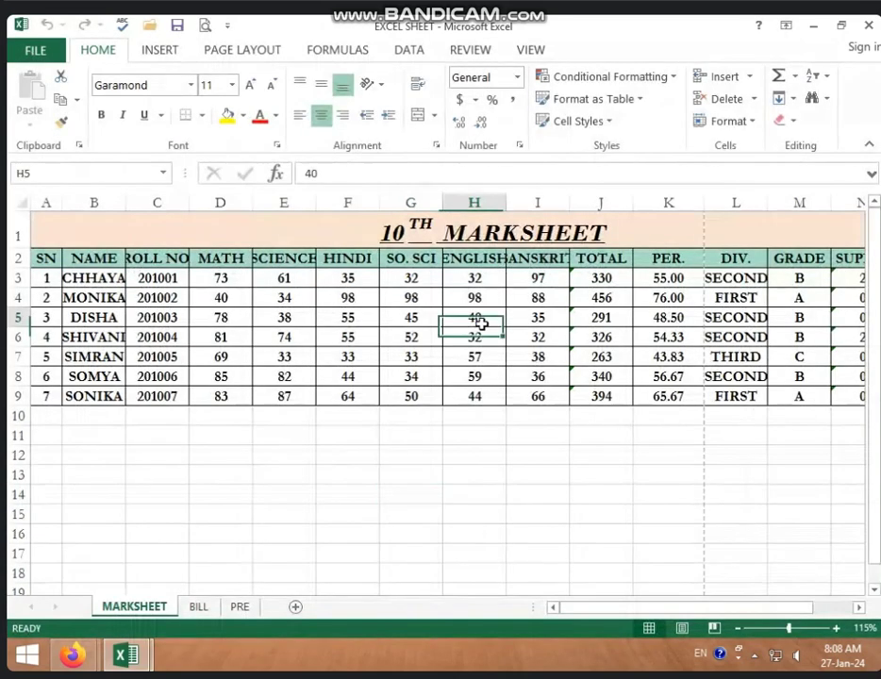
left_click(257, 57)
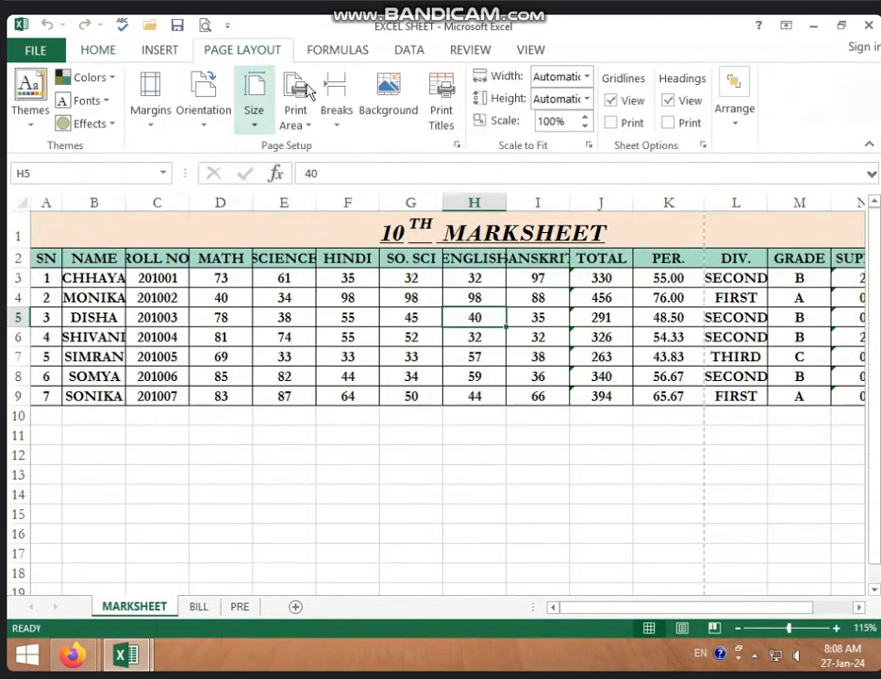
left_click(444, 104)
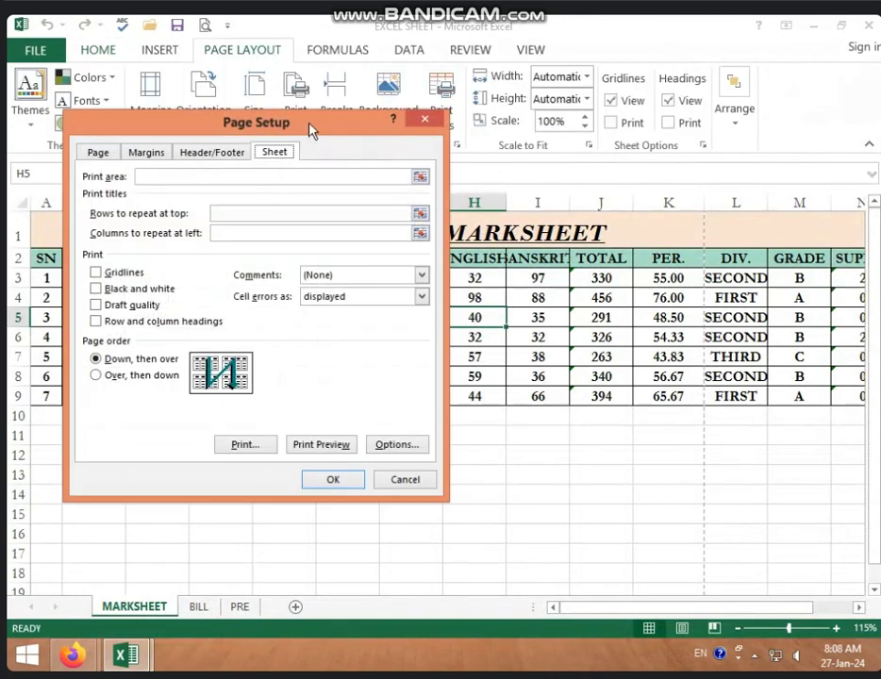
left_click_drag(312, 130, 506, 149)
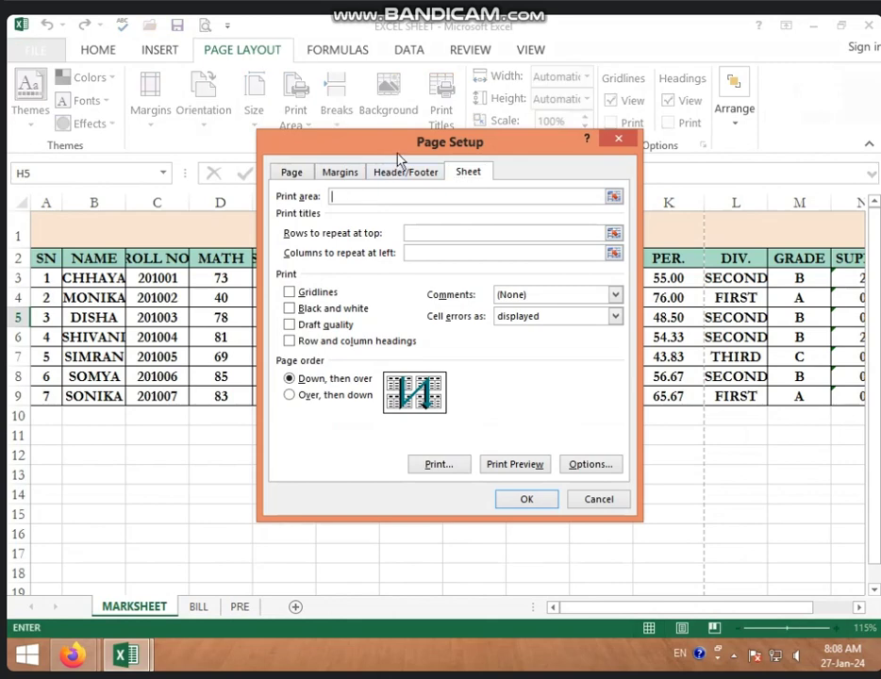
left_click_drag(403, 143, 566, 158)
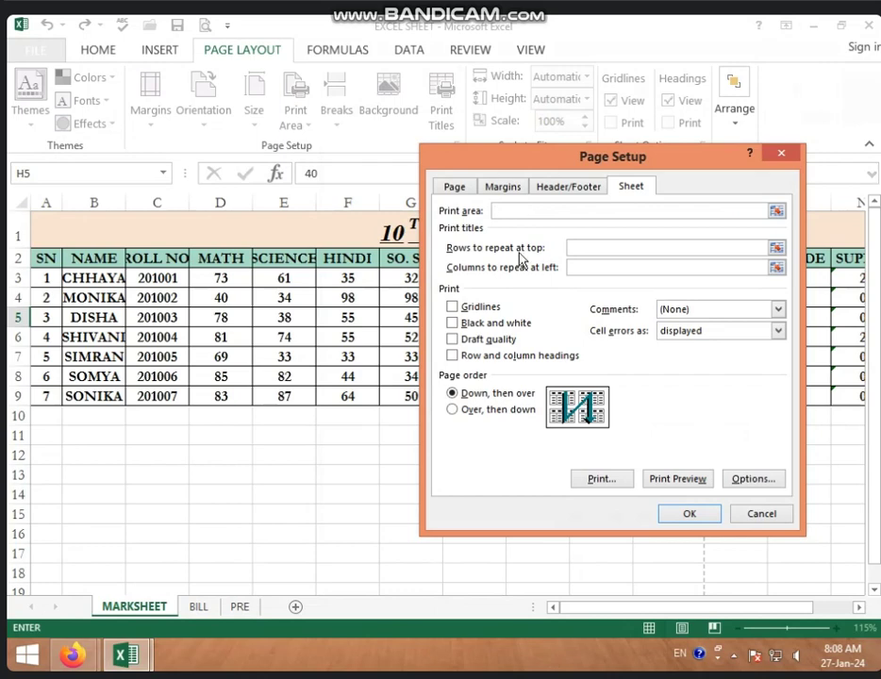
left_click(64, 262)
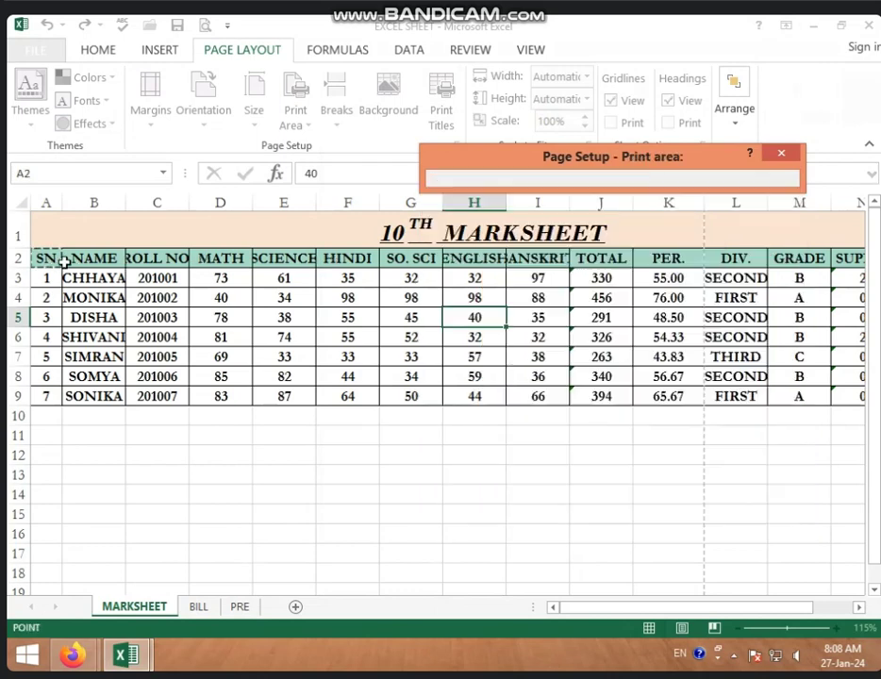
left_click_drag(64, 261, 200, 315)
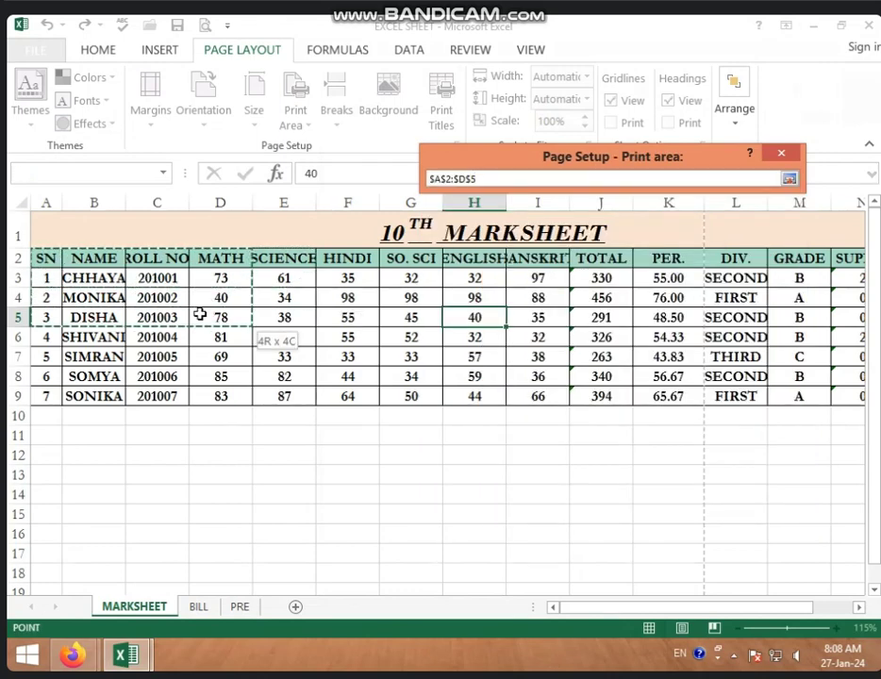
left_click_drag(200, 314, 213, 395)
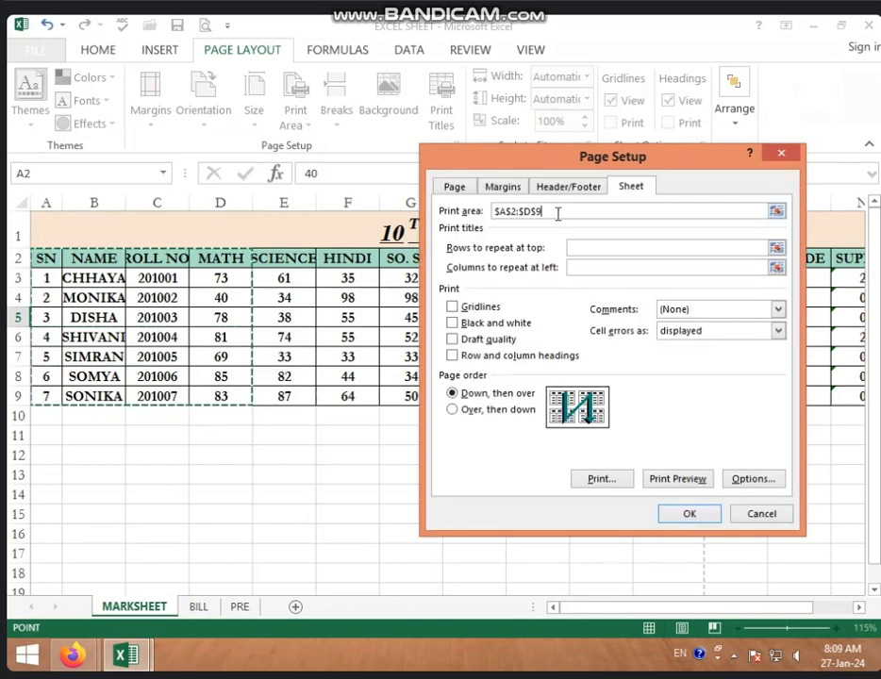
Preview the one-page SN–MATH printout, return to the sheet, and recheck it with Ctrl+P
left_click(699, 479)
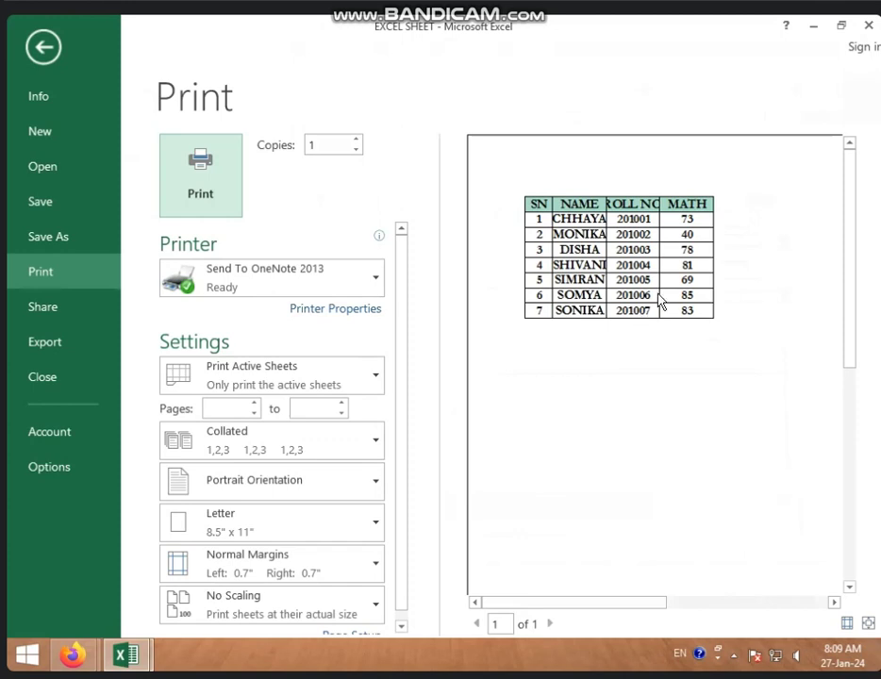
left_click(42, 46)
left_click(417, 302)
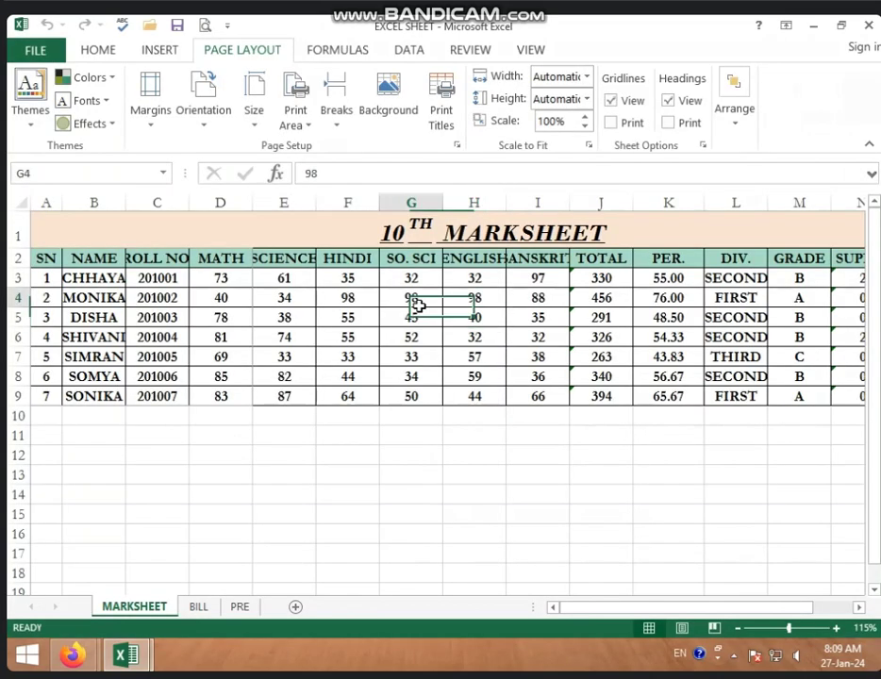
left_click(385, 395)
left_click(552, 411)
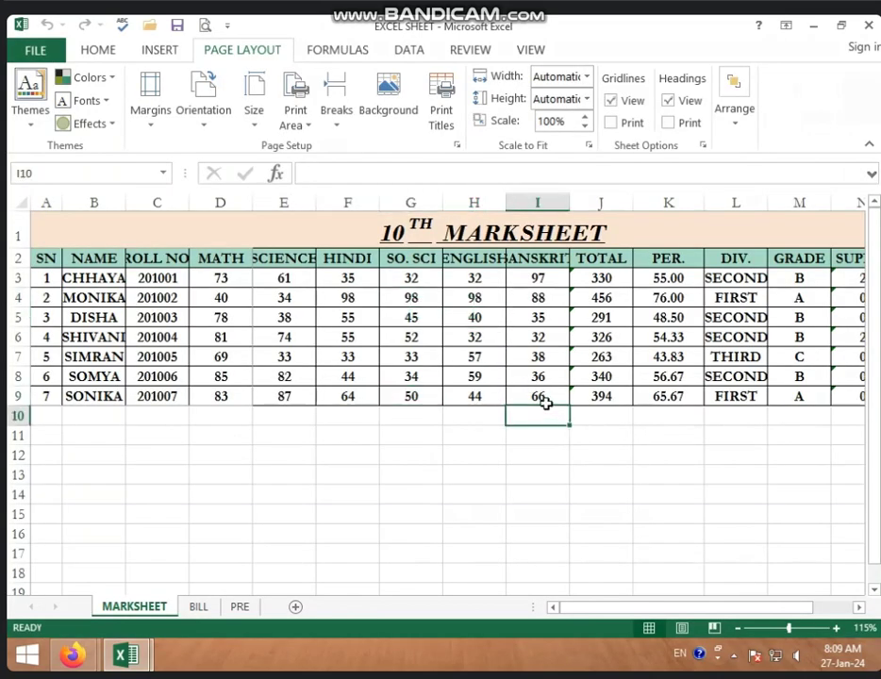
key("ctrl+p")
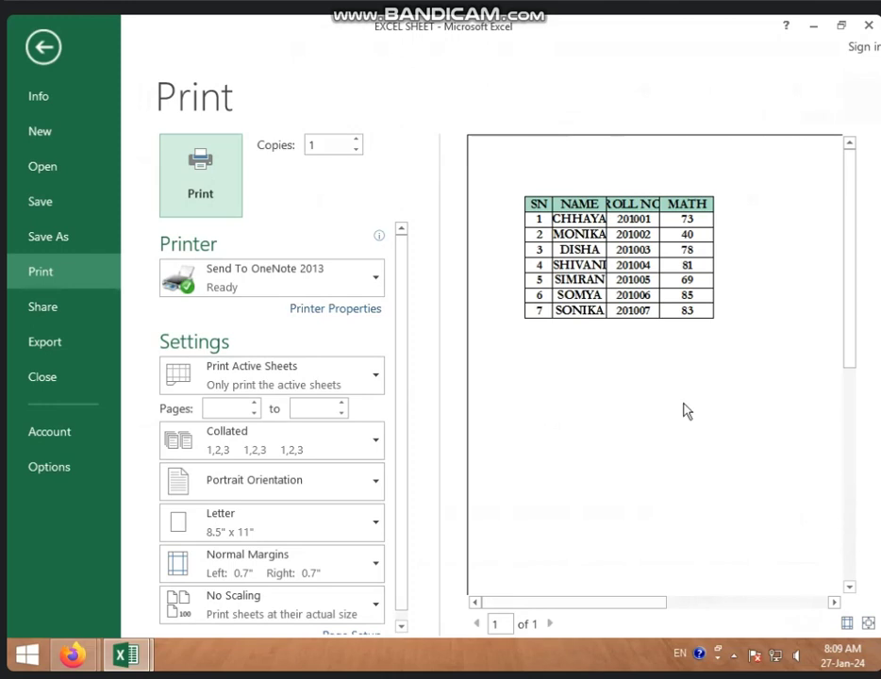
left_click(44, 49)
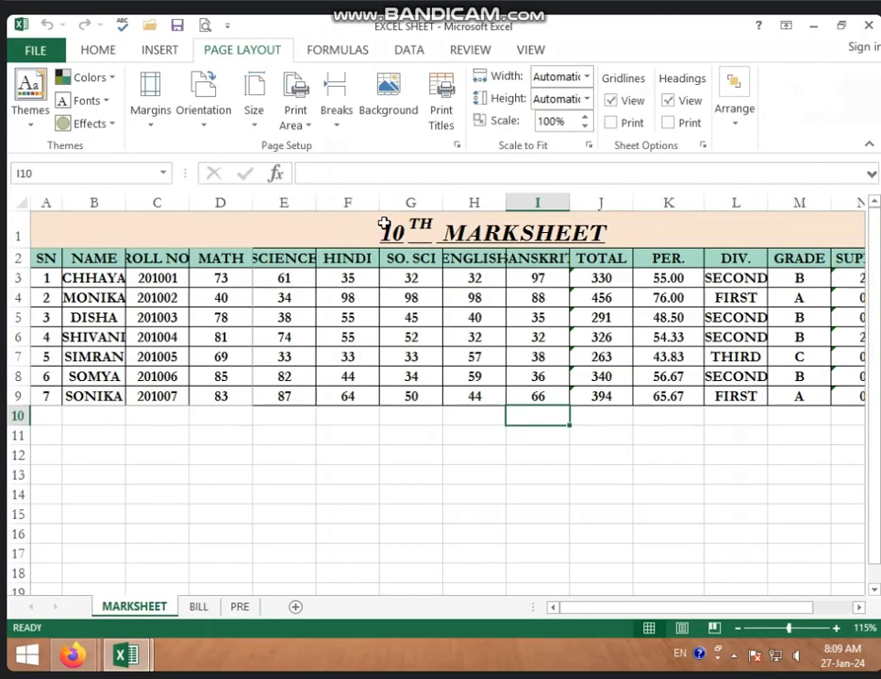
Clear the $A$2:$D$9 print area entry in Page Setup
left_click(441, 92)
left_click(534, 210)
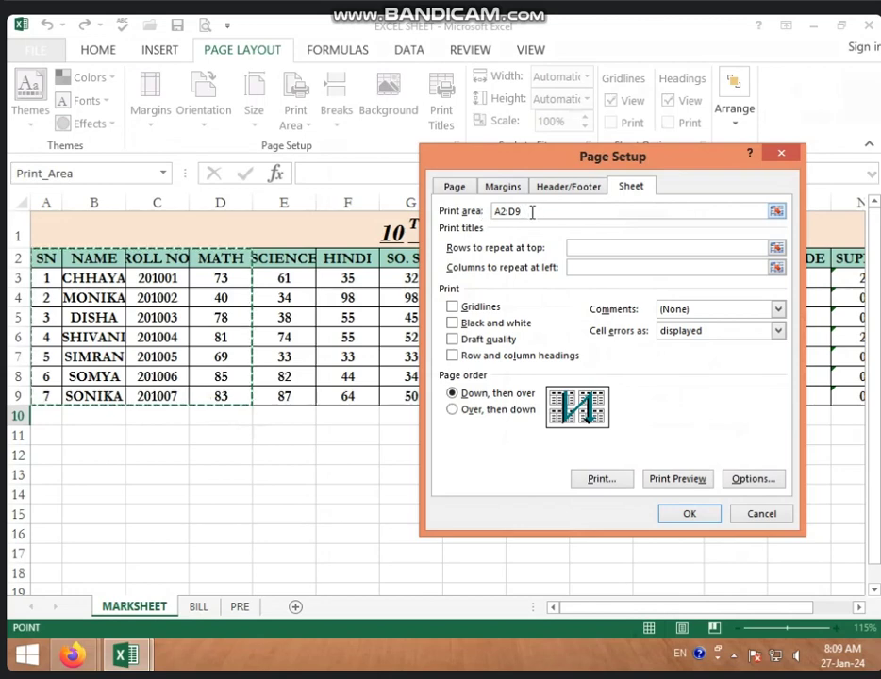
left_click_drag(533, 212, 457, 217)
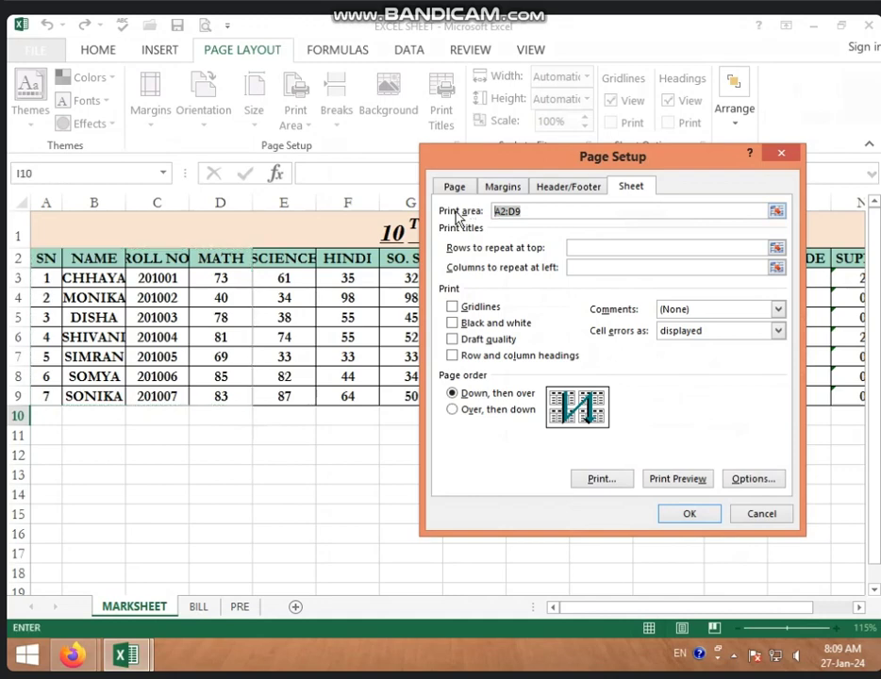
key("Delete")
Preview page 2 with the DIV., GRADE, SUPPLY and RESULT columns, then return
left_click(690, 479)
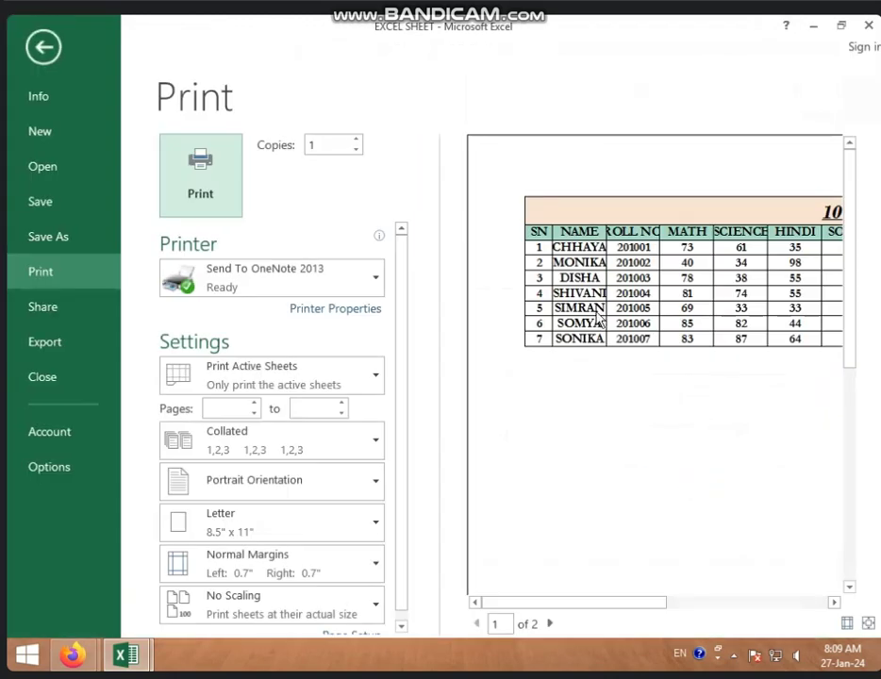
left_click_drag(636, 602, 872, 605)
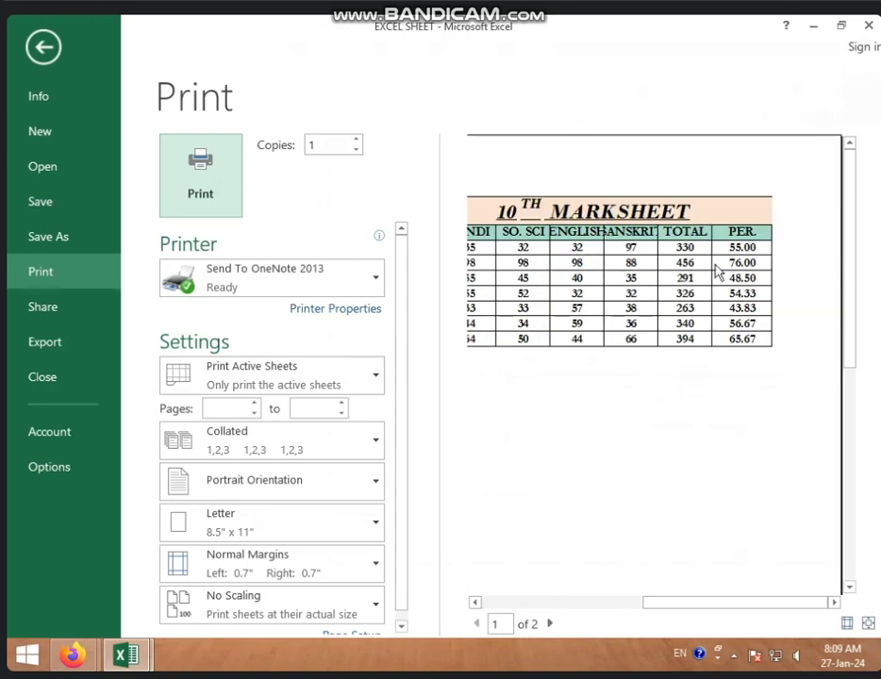
left_click(549, 624)
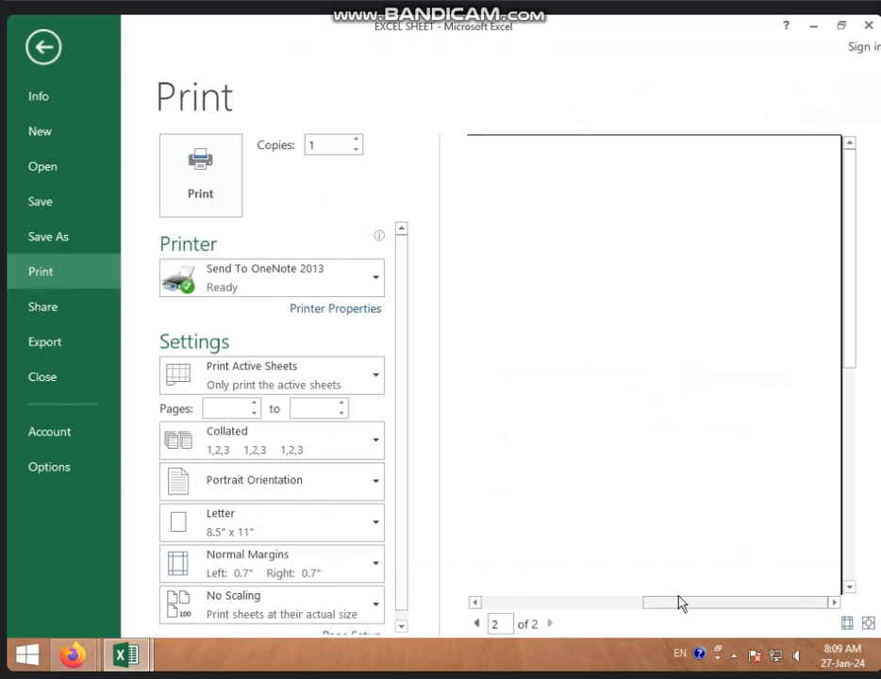
left_click_drag(700, 604, 368, 557)
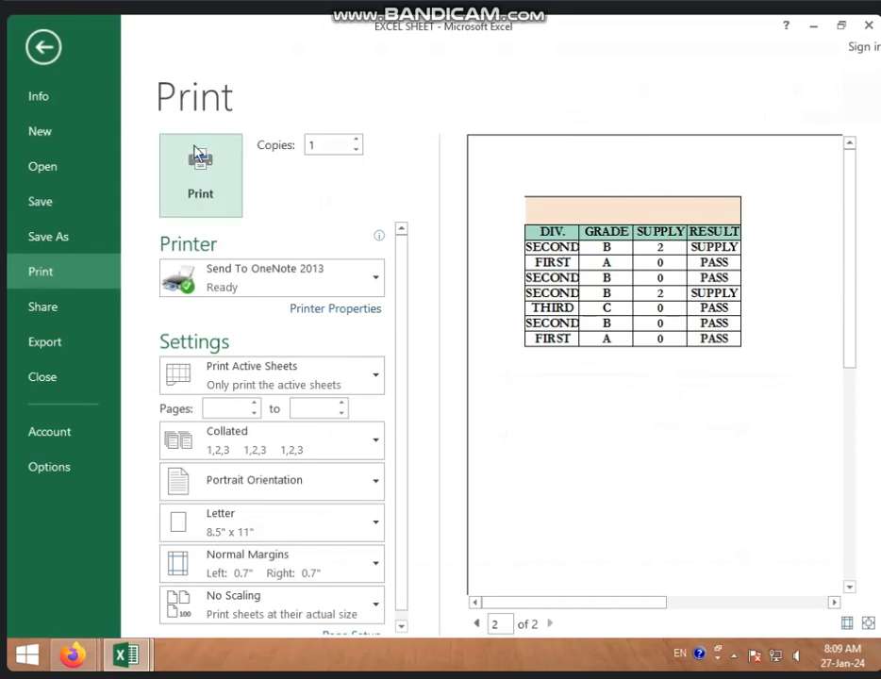
left_click(41, 45)
left_click(443, 99)
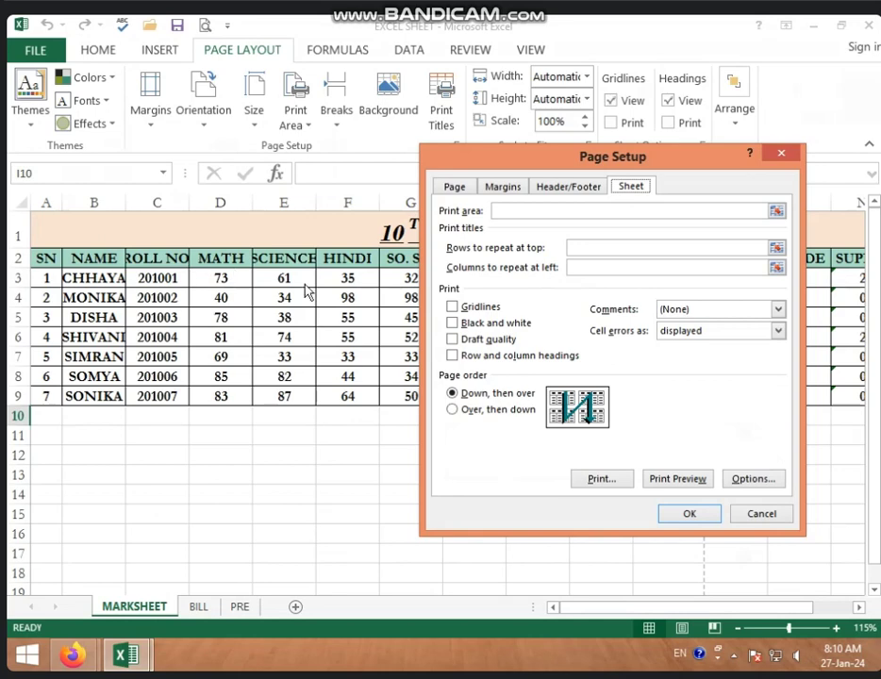
left_click(602, 245)
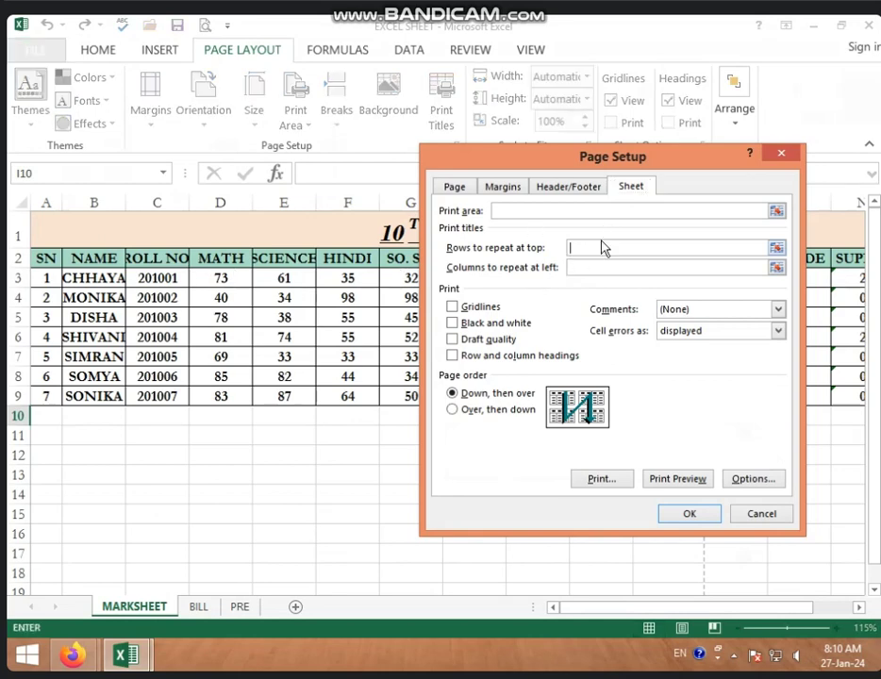
left_click(21, 259)
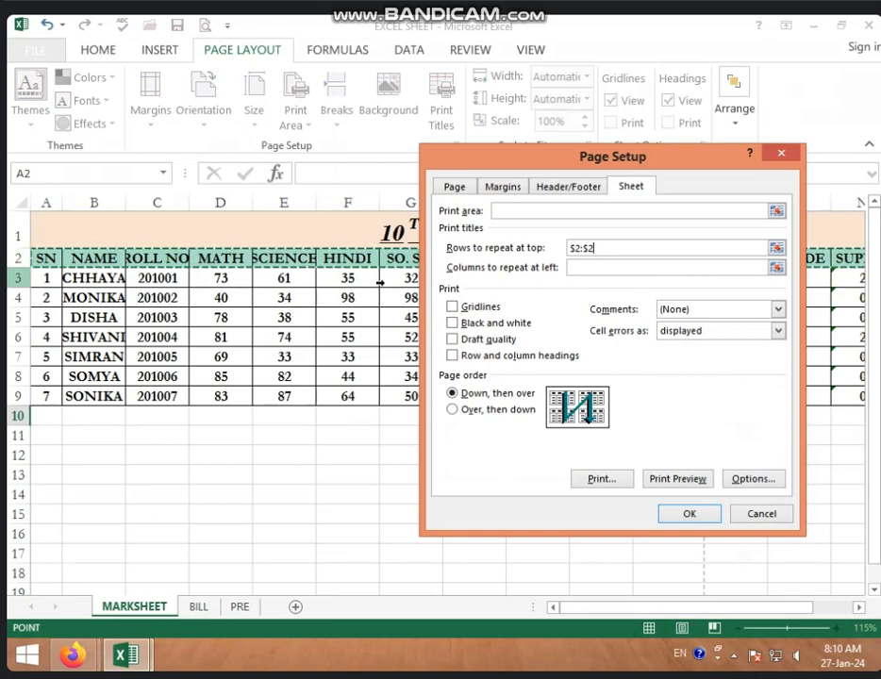
left_click(617, 268)
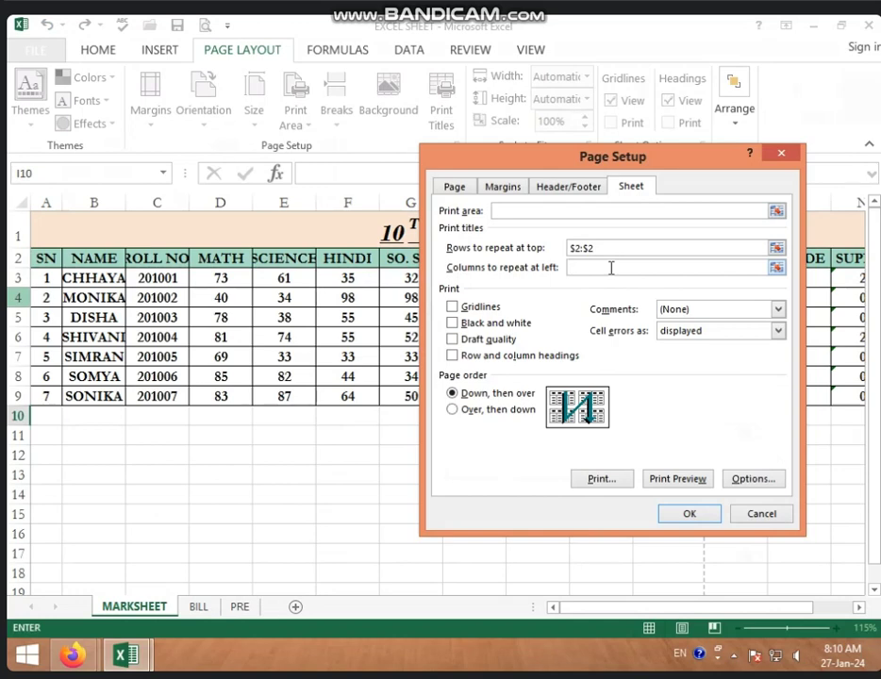
left_click(94, 202)
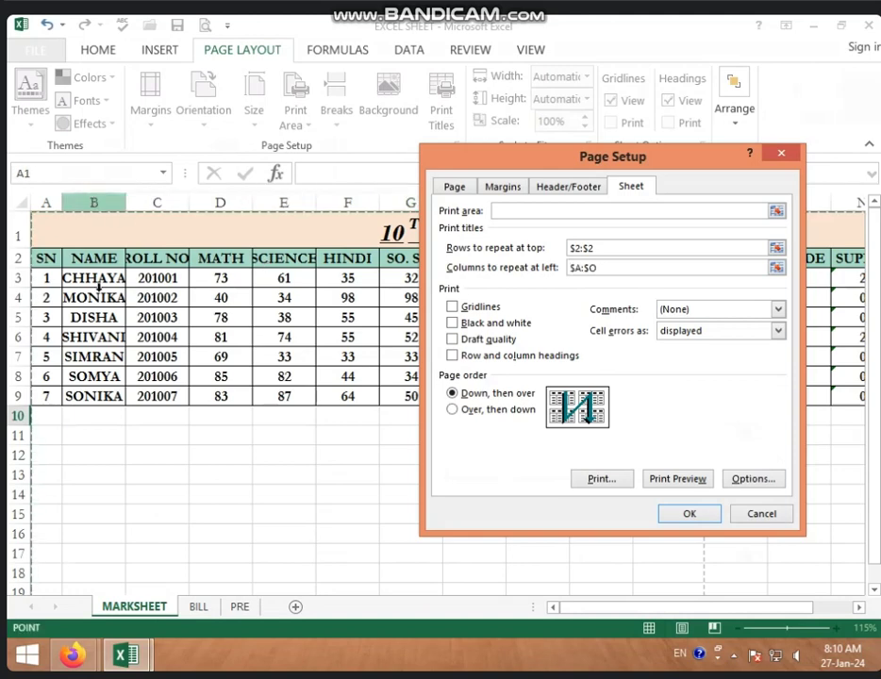
mouse_move(618, 157)
left_mouse_down()
mouse_move(681, 224)
mouse_move(690, 306)
left_mouse_up()
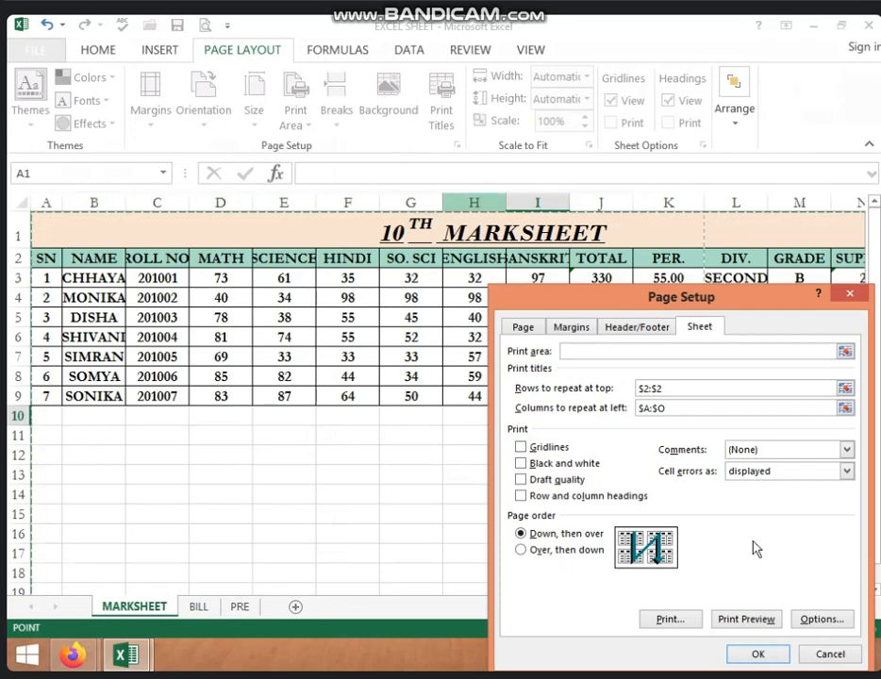
left_click(681, 409)
key("BackSpace")
key("BackSpace")
key("BackSpace")
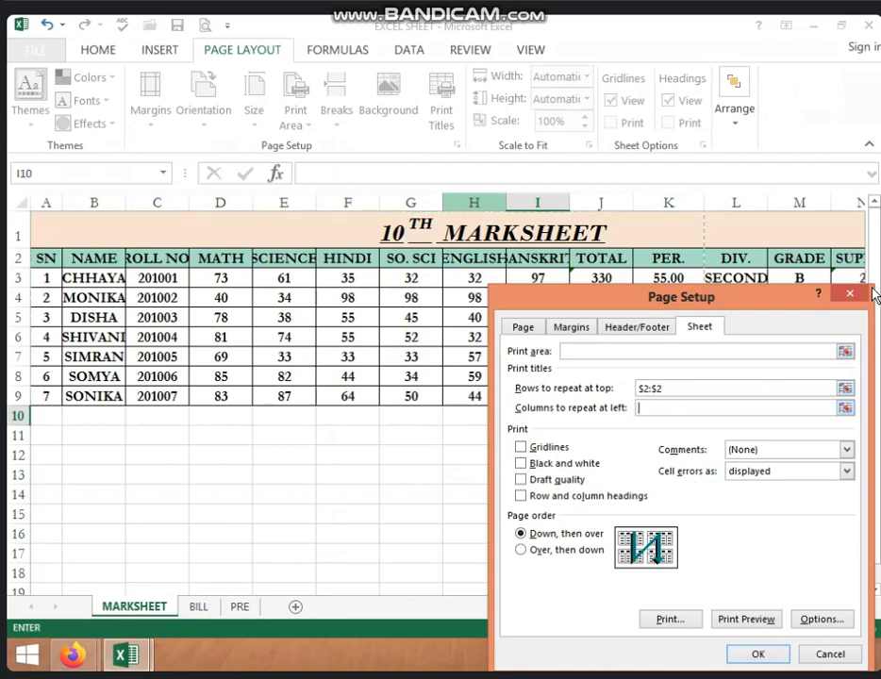
key("Return")
left_click(486, 233)
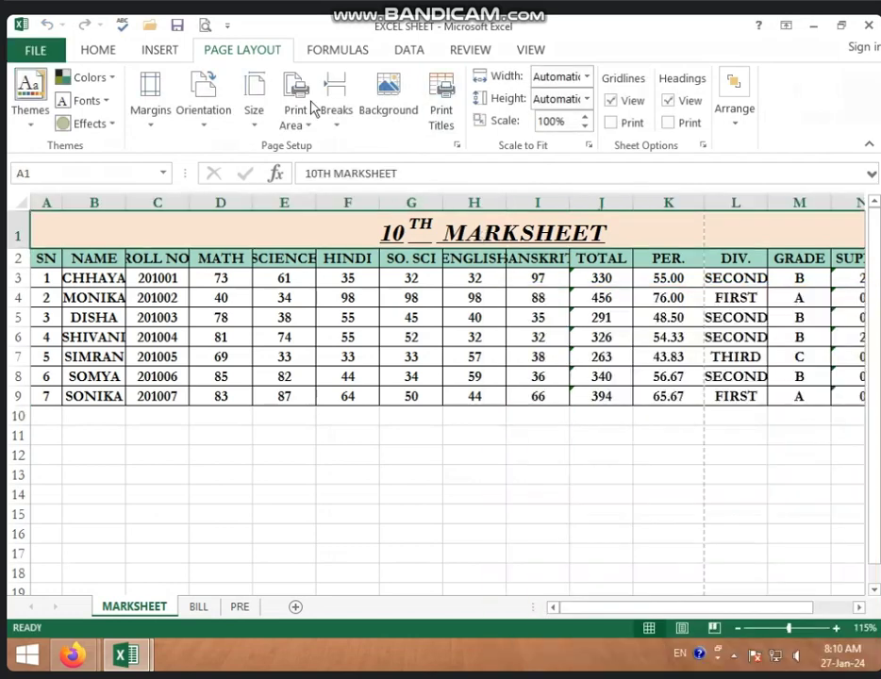
left_click(102, 53)
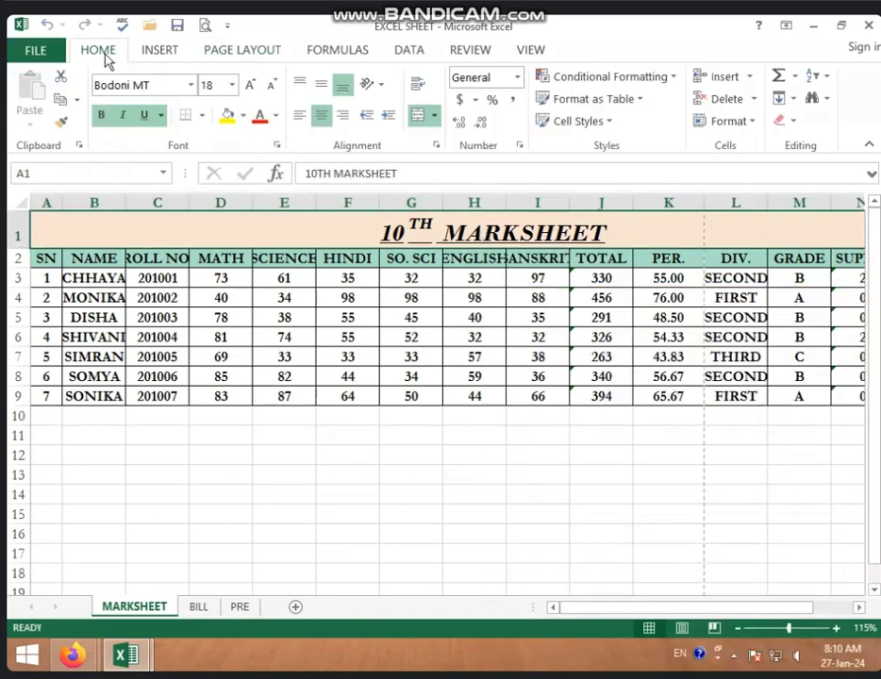
Unmerge the 10TH MARKSHEET title and set row $1:$1 to repeat on every page
left_click(418, 116)
left_click(425, 255)
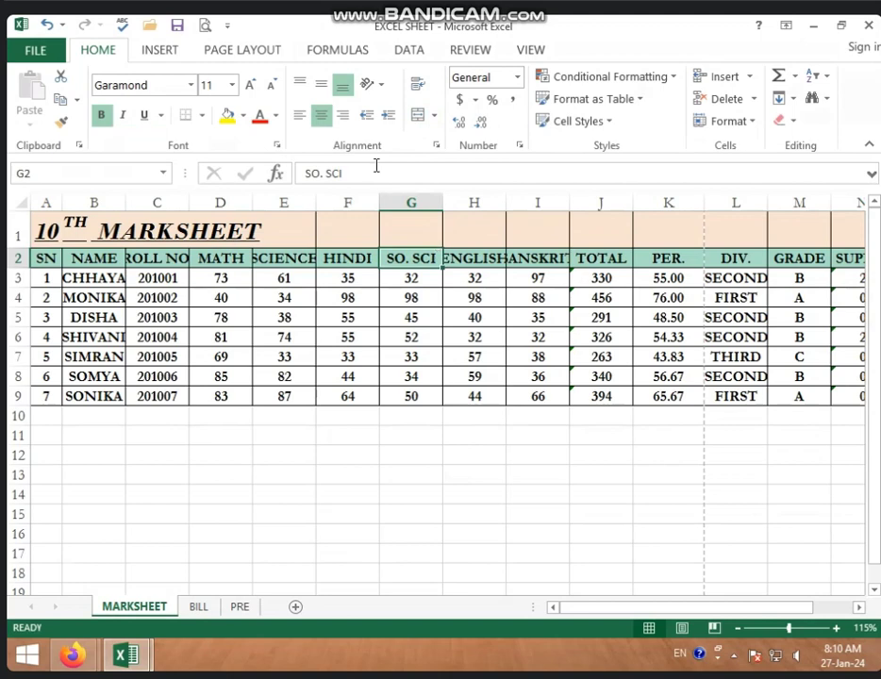
left_click(252, 55)
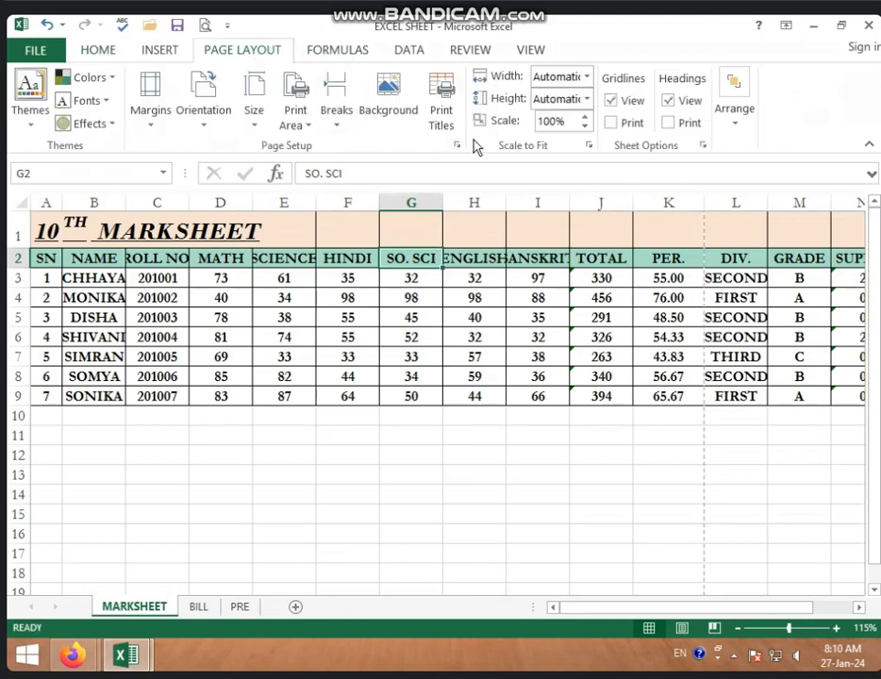
left_click(441, 102)
left_click(655, 351)
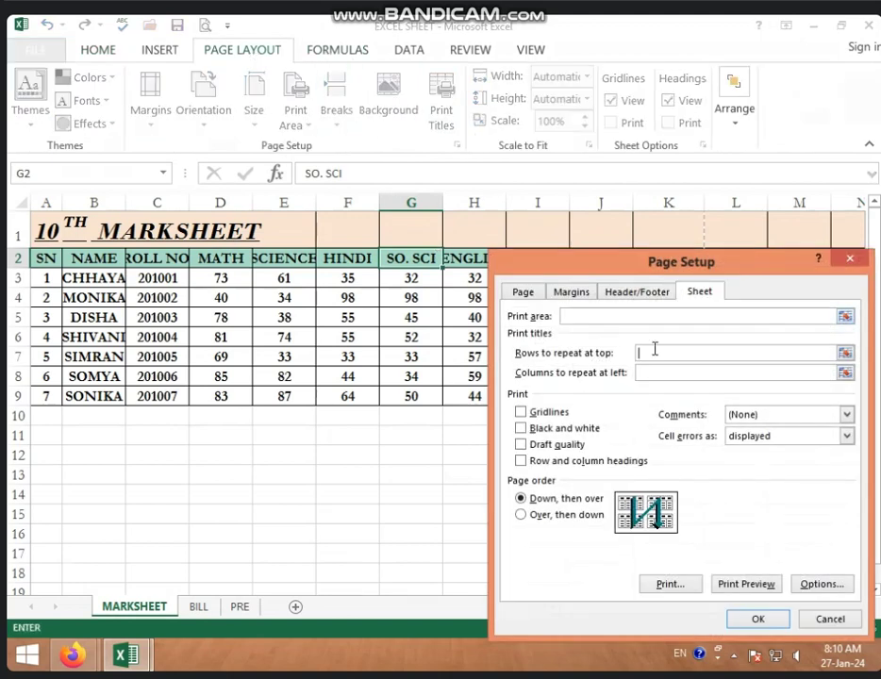
left_click(7, 241)
left_click(17, 258)
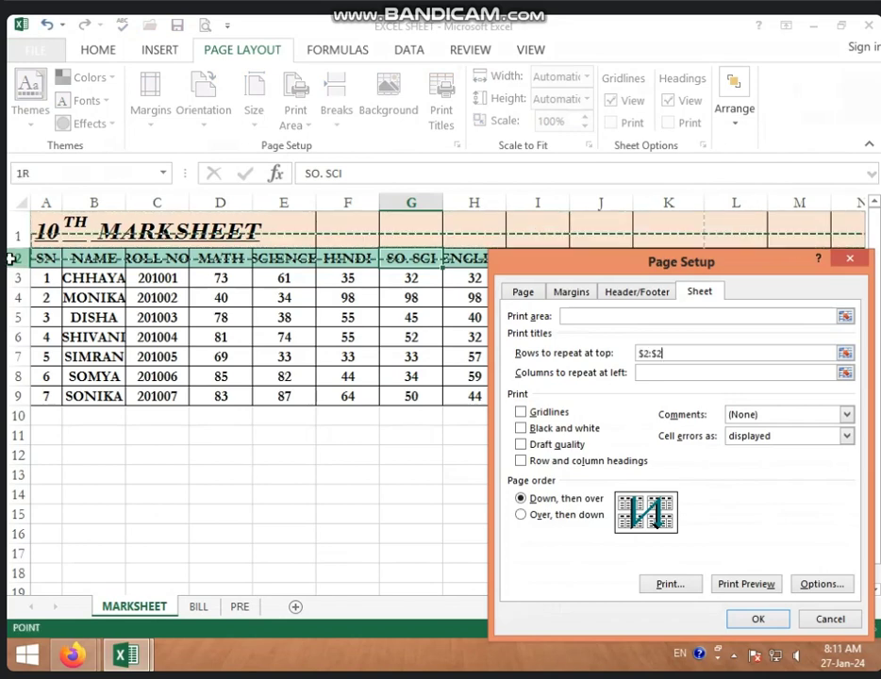
left_click(17, 233)
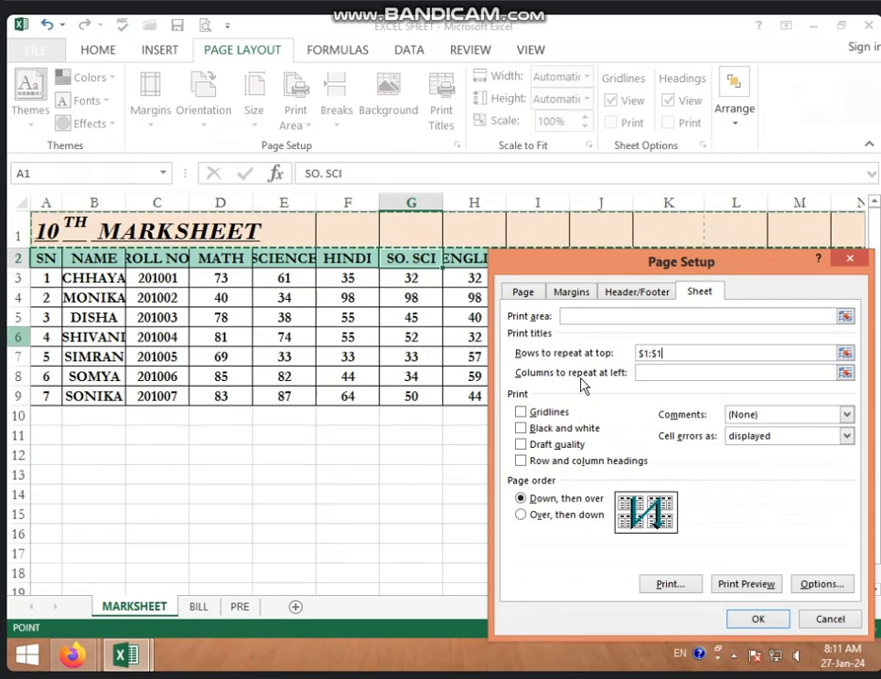
Set columns $B:$C to repeat and preview the printout
left_click(662, 374)
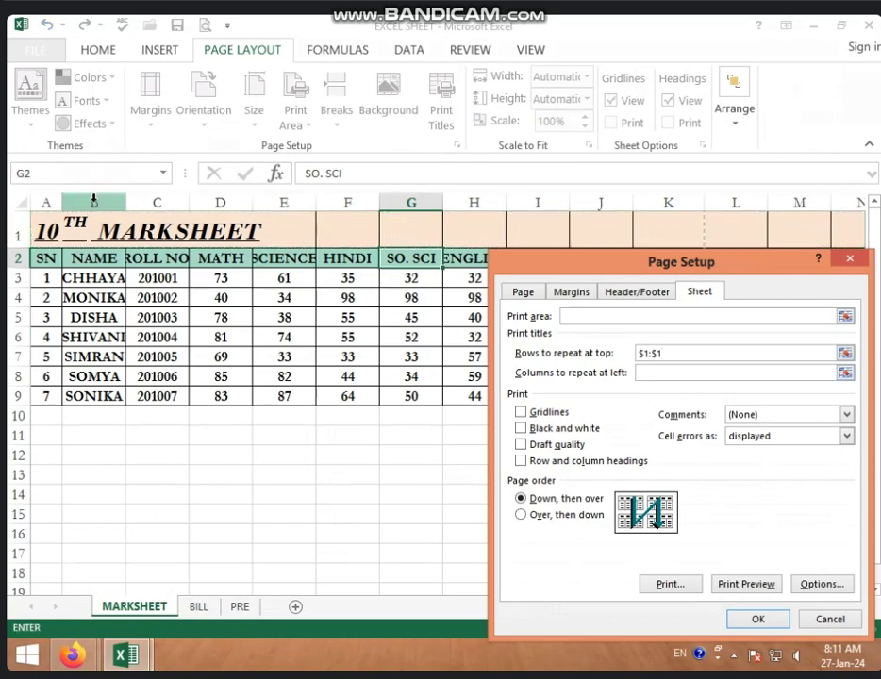
left_click_drag(93, 203, 147, 206)
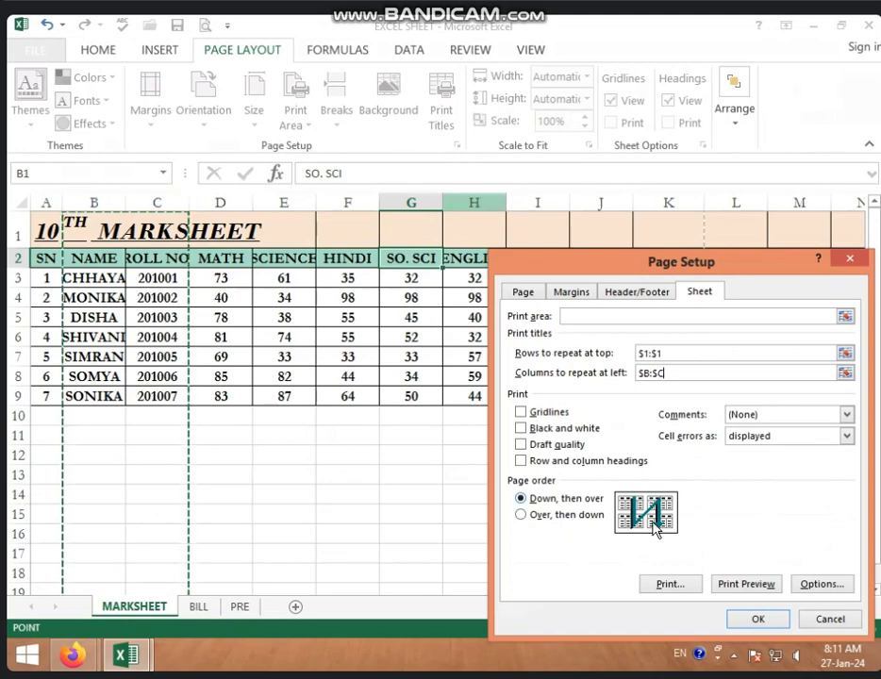
left_click(727, 584)
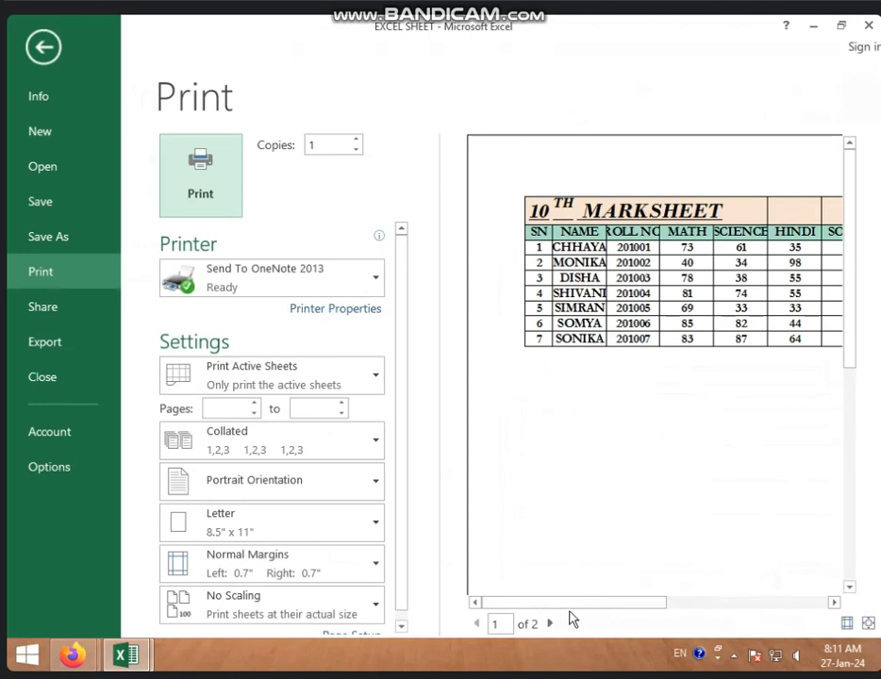
Check page 2 shows the repeated title row, NAME and ROLL NO columns, then return to the sheet
left_click_drag(591, 609, 806, 596)
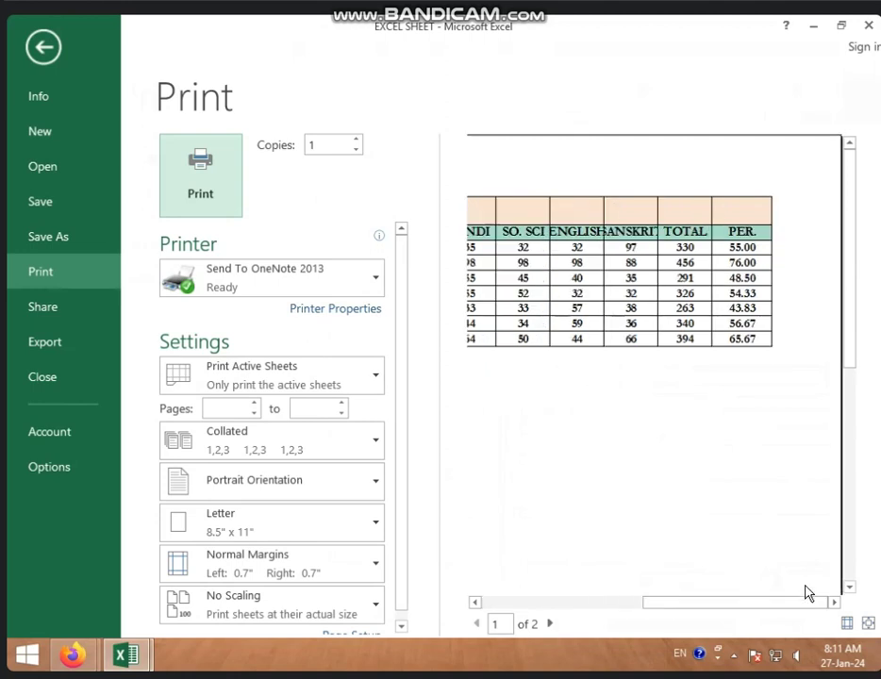
left_click(549, 624)
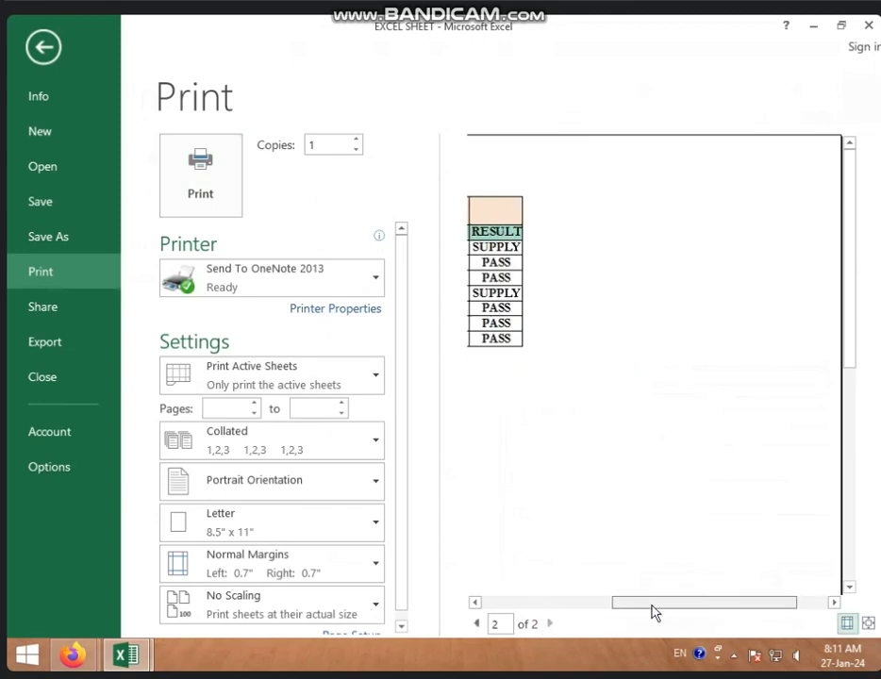
left_click_drag(655, 613, 568, 614)
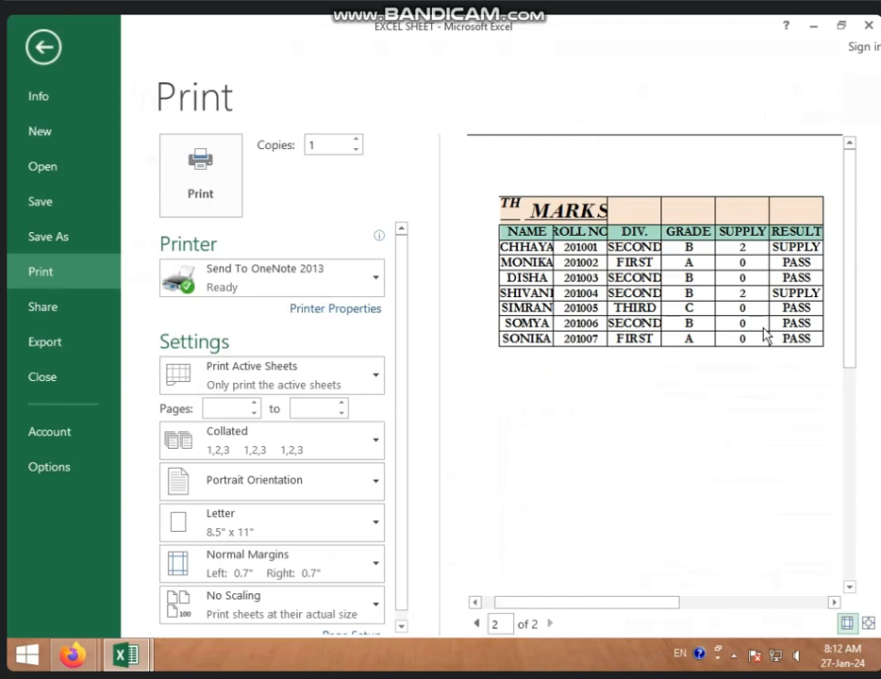
left_click(43, 47)
Delete both the Rows to repeat and Columns to repeat entries in Print Titles
left_click(440, 115)
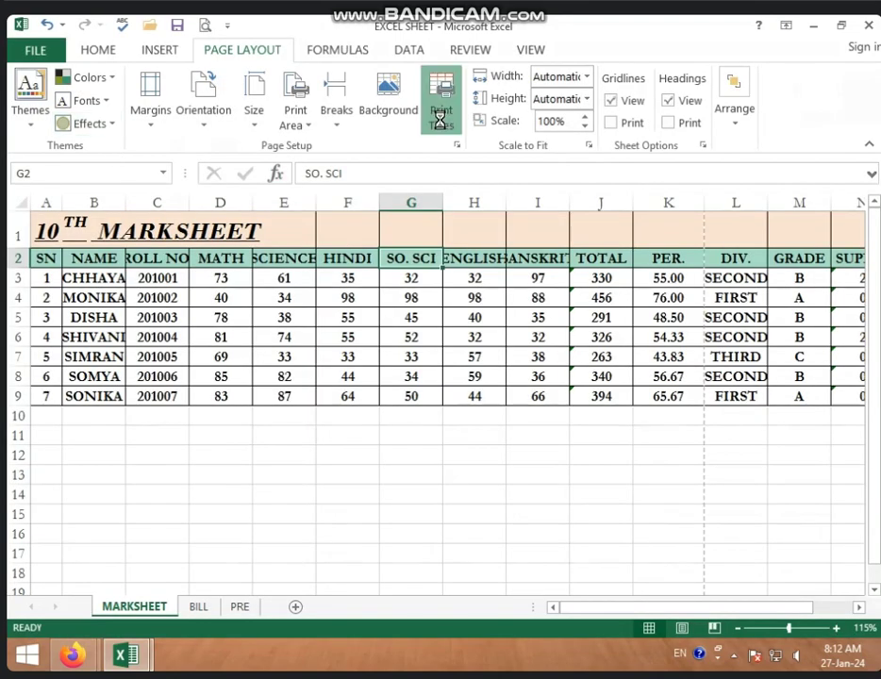
left_click(682, 354)
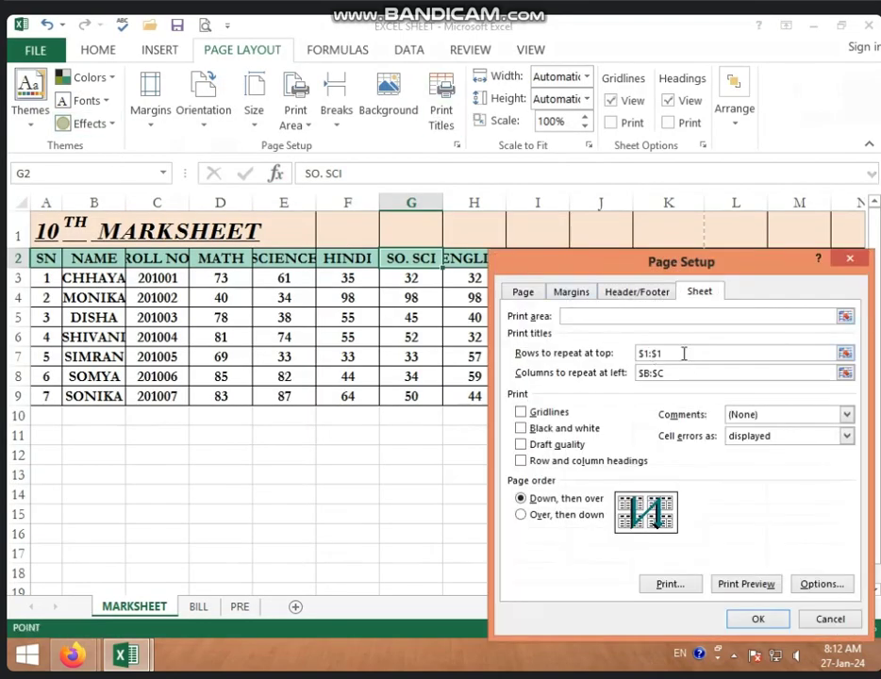
key("BackSpace")
key("BackSpace")
key("BackSpace")
key("BackSpace")
key("BackSpace")
left_click(686, 371)
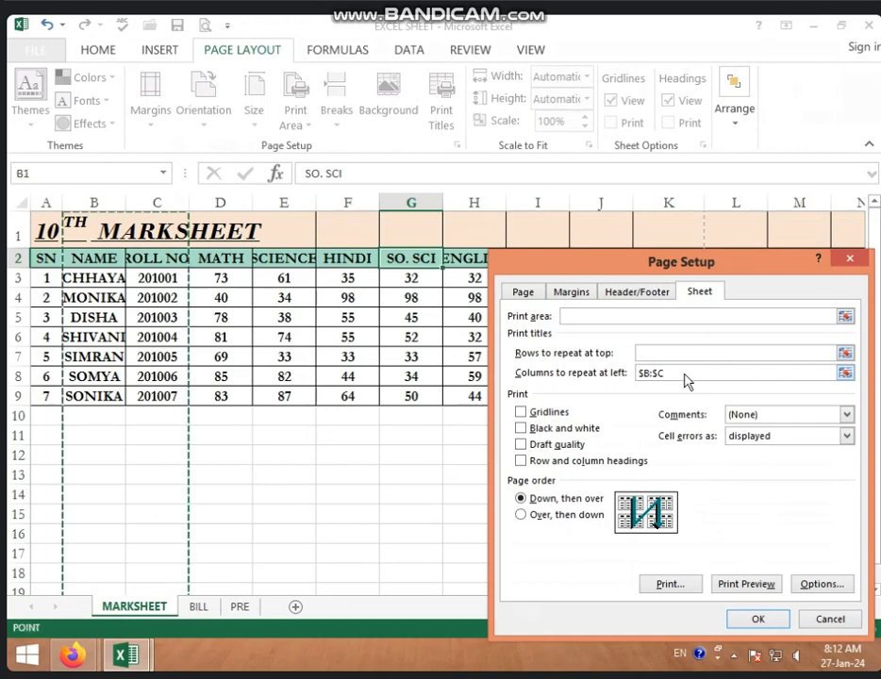
key("BackSpace")
key("BackSpace")
key("BackSpace")
key("BackSpace")
key("BackSpace")
left_click_drag(708, 264, 461, 153)
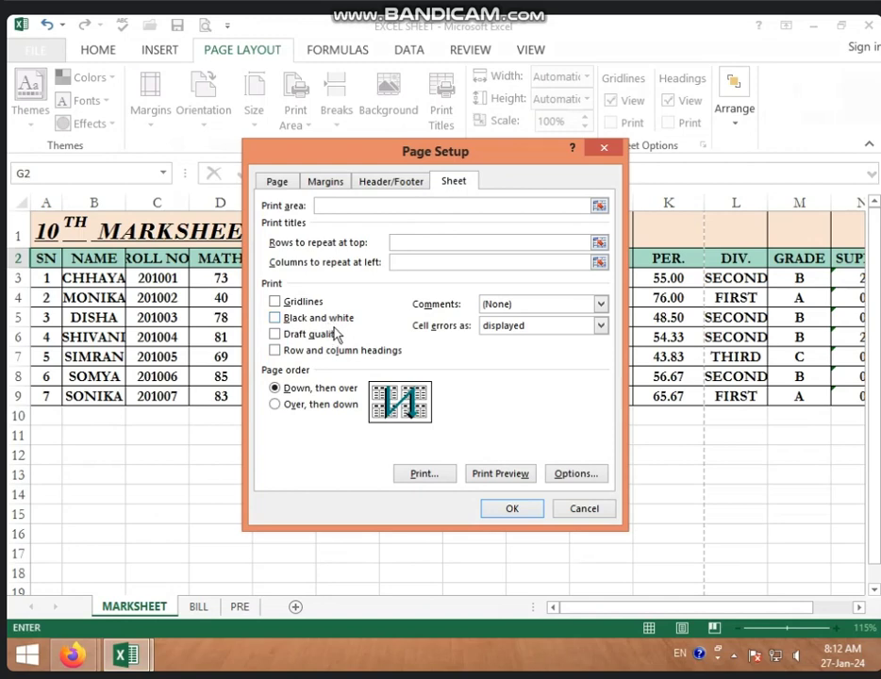
Preview the two-page printout at Zoom to Page, then go back to the worksheet
left_click(341, 389)
left_click(516, 480)
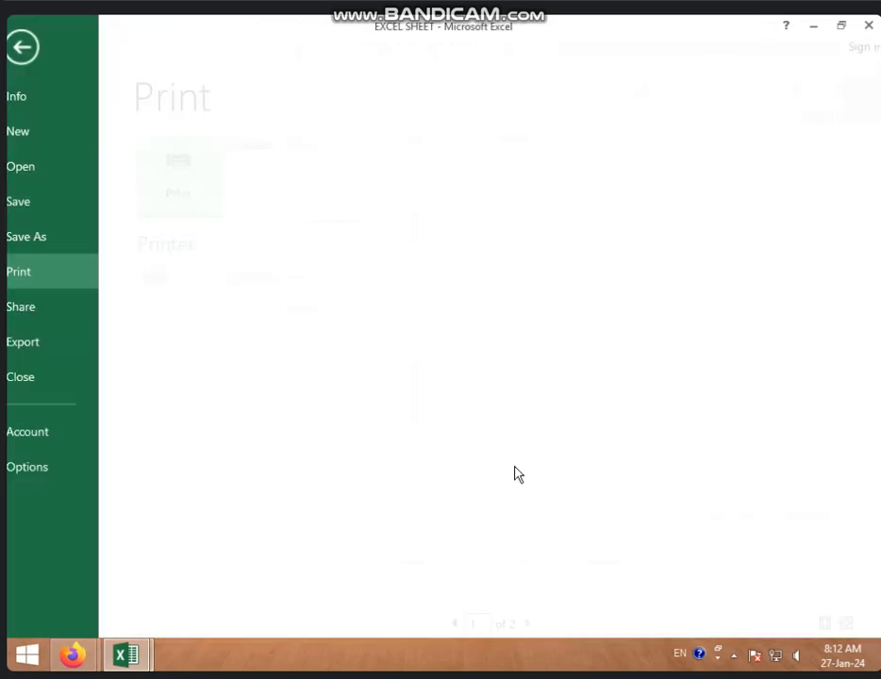
left_click(623, 412)
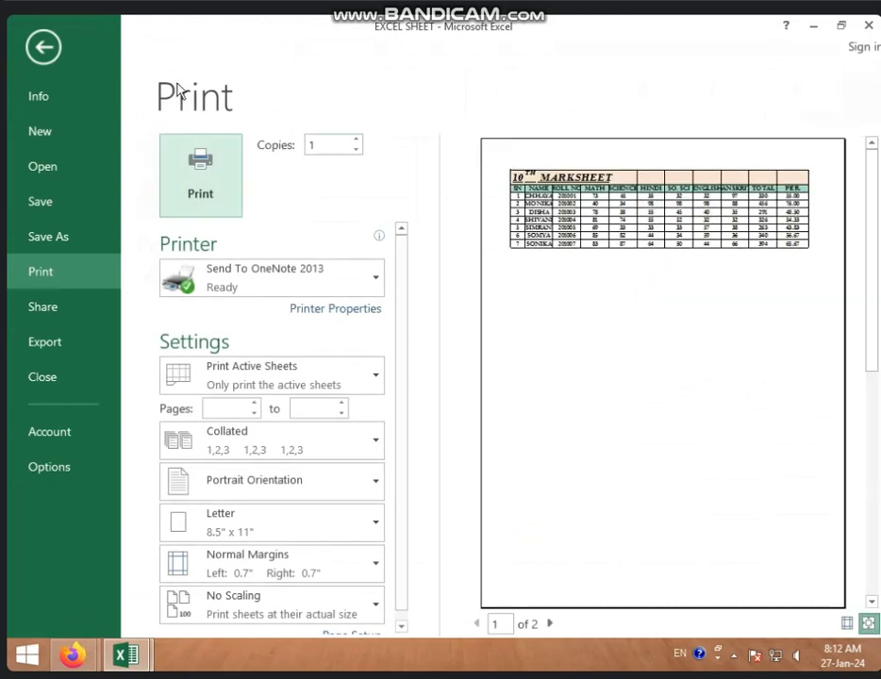
left_click(41, 43)
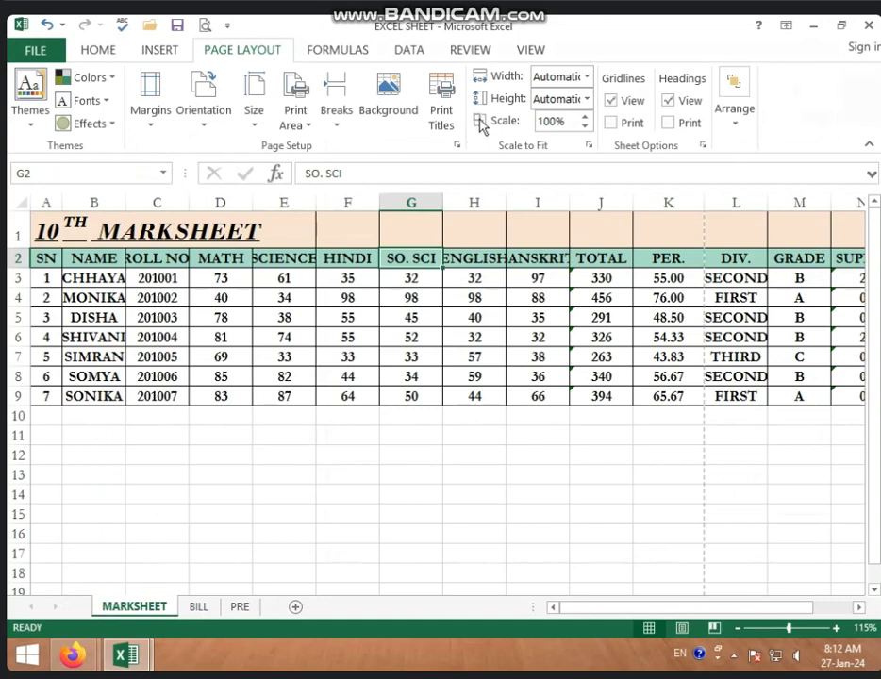
Switch page order to over, then down, preview it, and return to the sheet
left_click(441, 99)
left_click(317, 405)
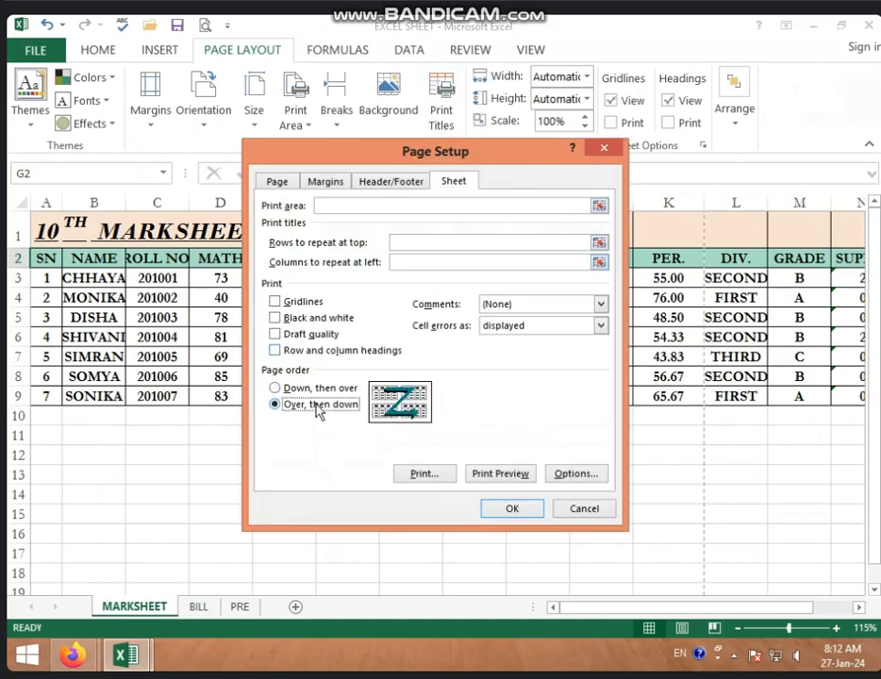
left_click(510, 475)
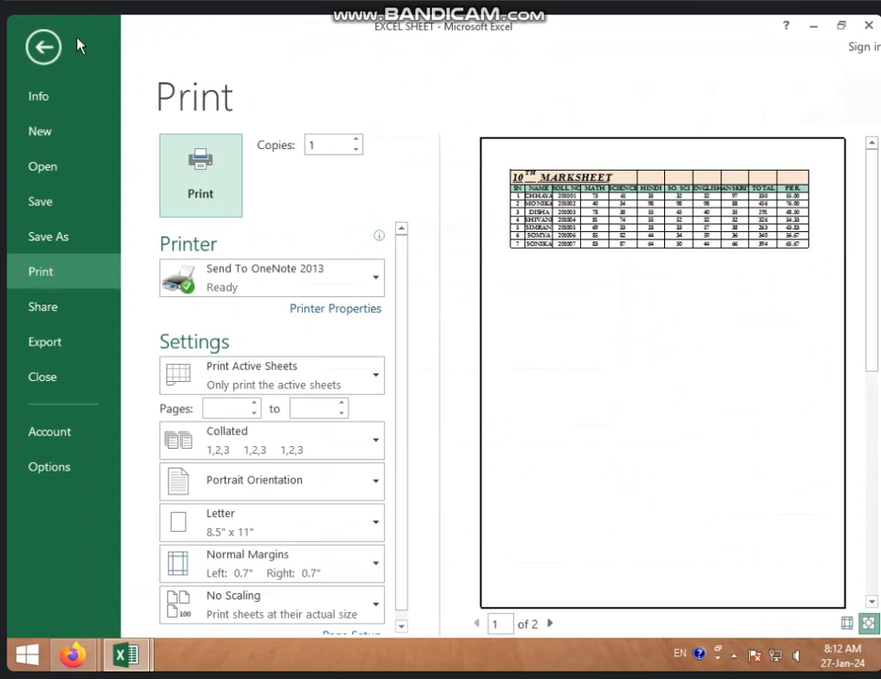
left_click(43, 46)
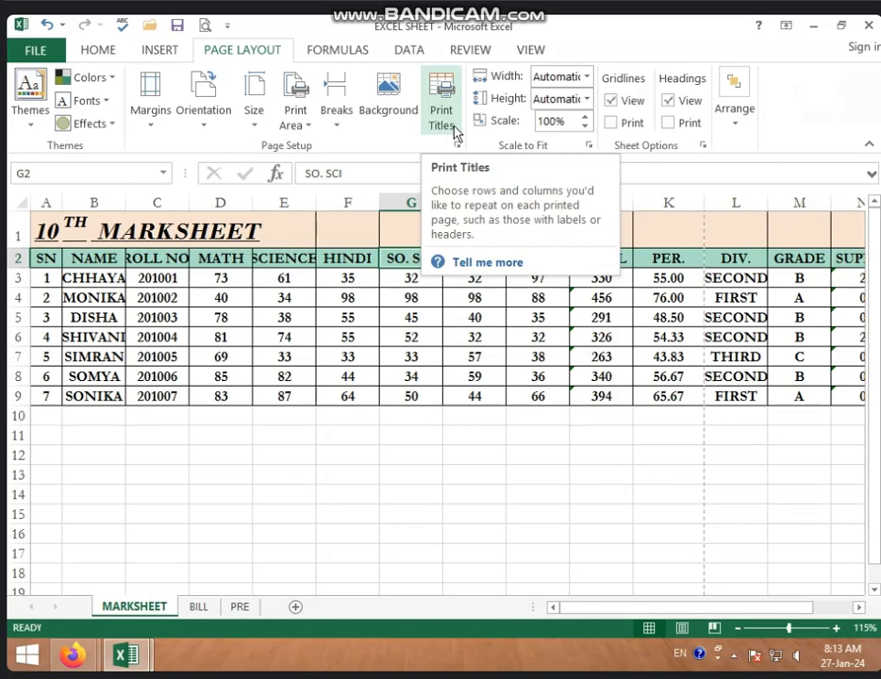
Toggle the Page order options and close Page Setup without applying changes
left_click(454, 133)
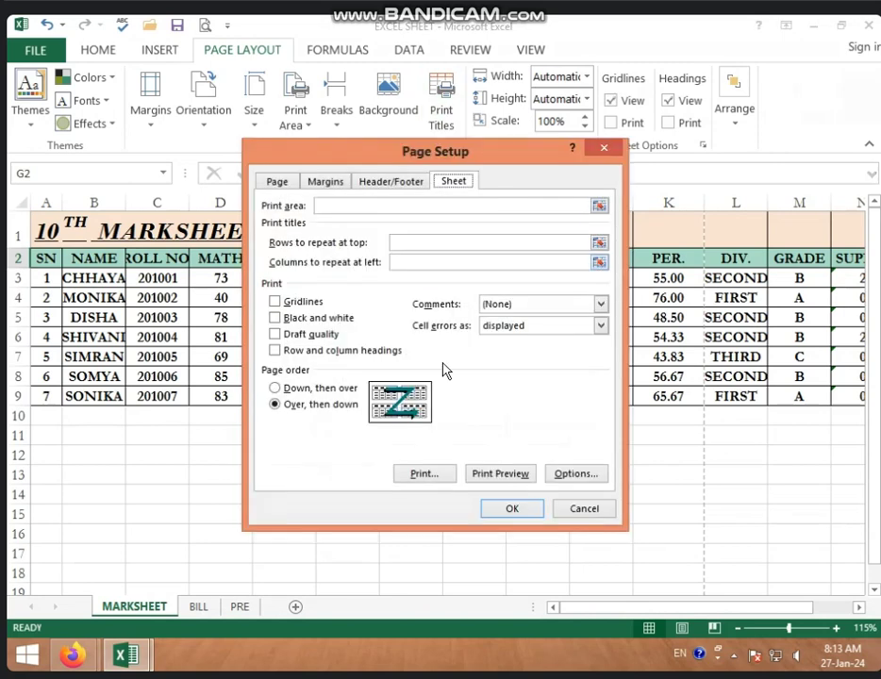
left_click(349, 389)
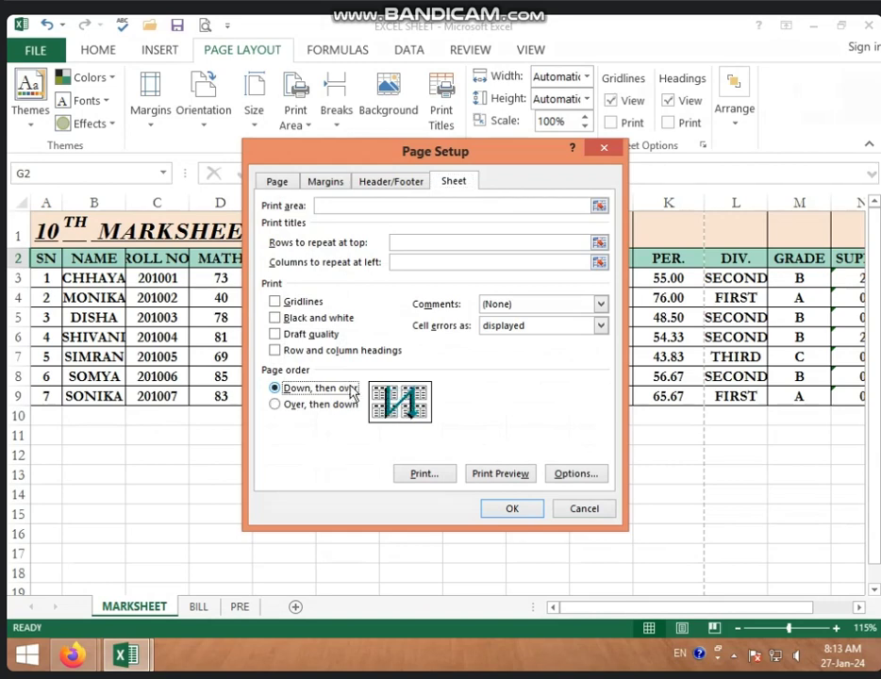
left_click(348, 403)
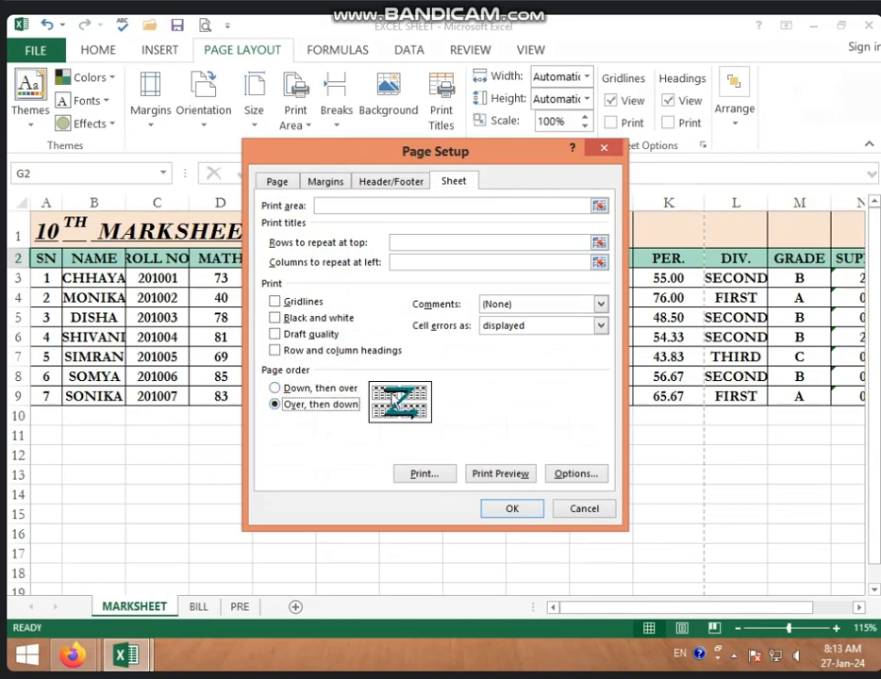
left_click(347, 388)
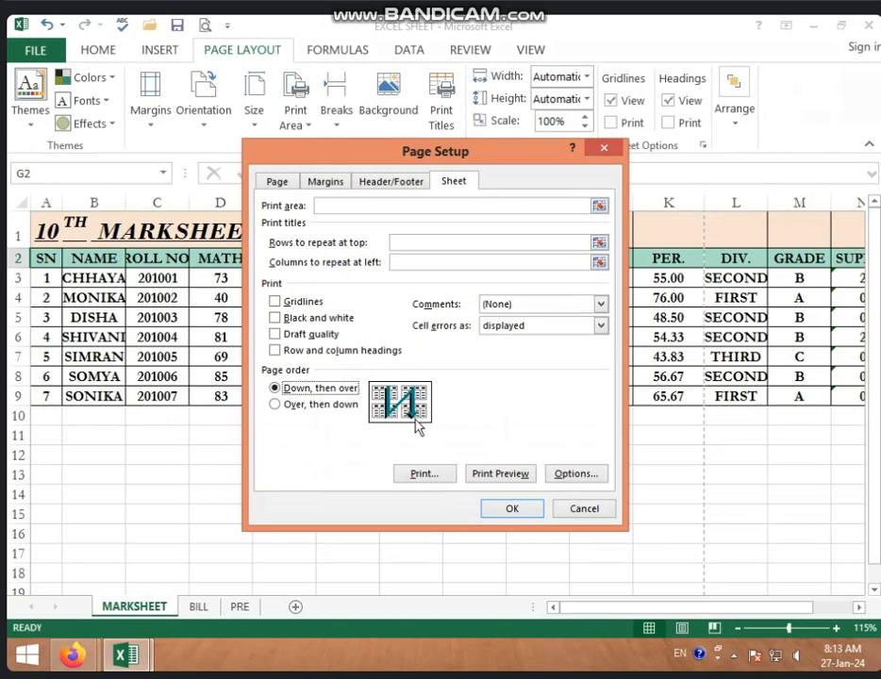
left_click(334, 406)
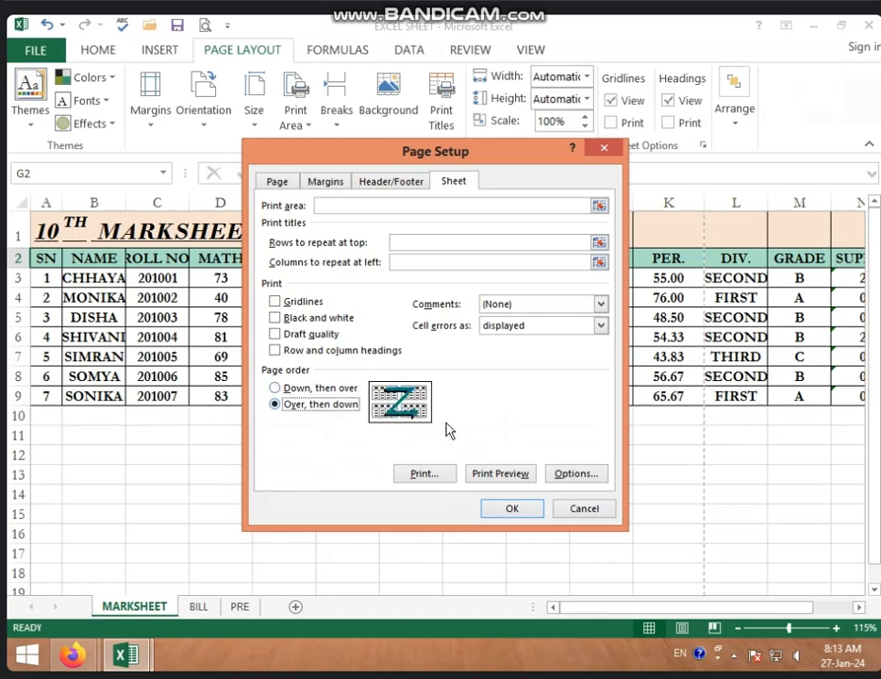
left_click(604, 151)
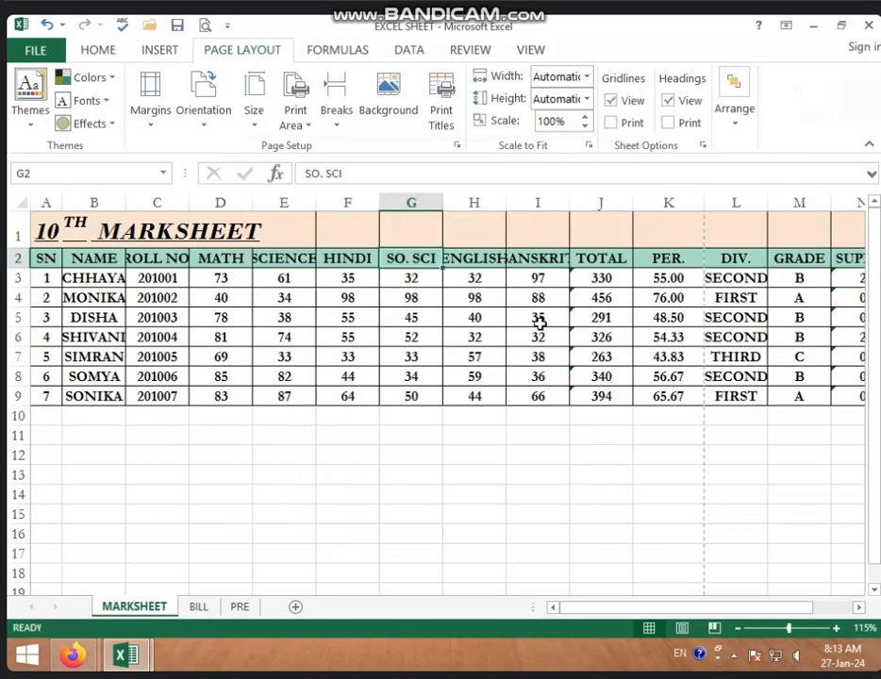
Look through the BILL and PRE attendance sheets
left_click(206, 608)
left_click(150, 609)
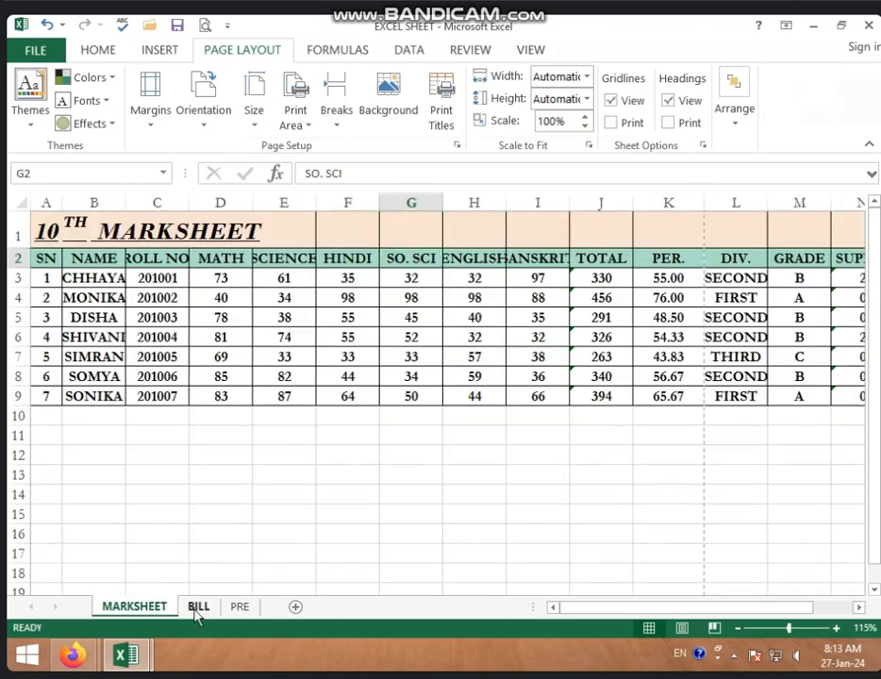
left_click(198, 609)
left_click(239, 609)
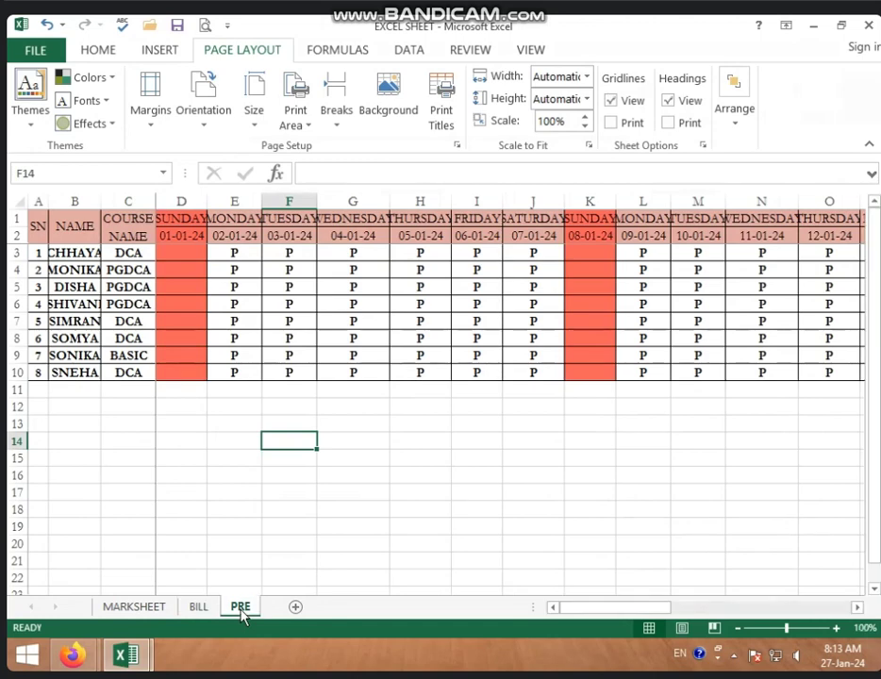
Add a blank worksheet, Sheet1, after PRE and display it
left_click(295, 608)
left_click(407, 469)
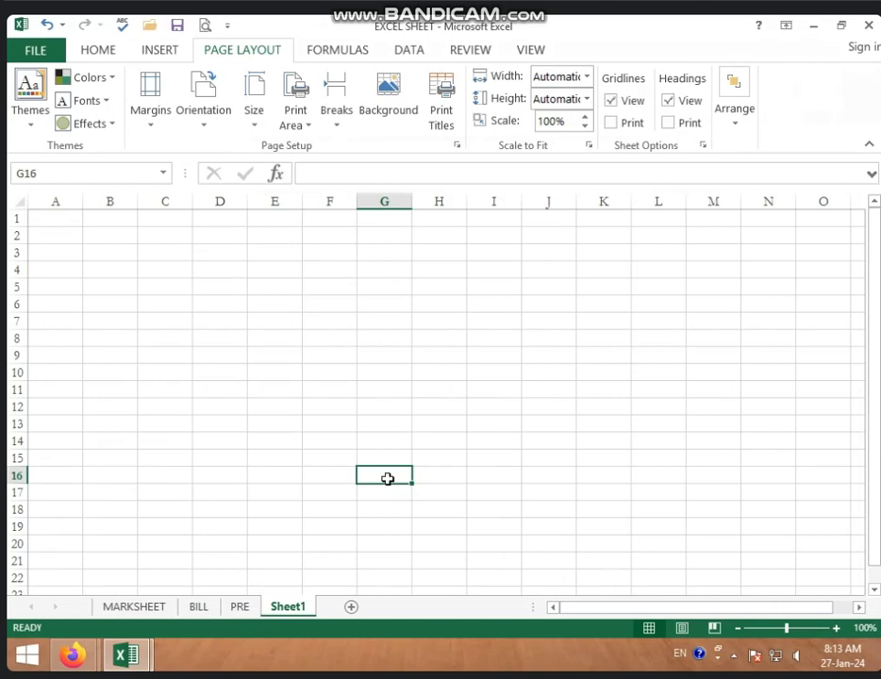
left_click(194, 607)
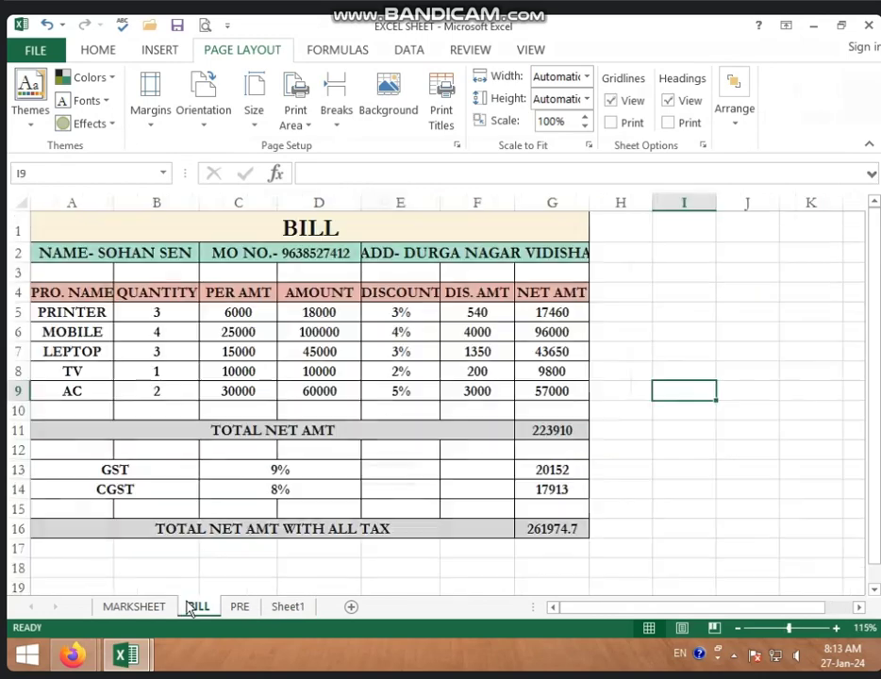
left_click(281, 609)
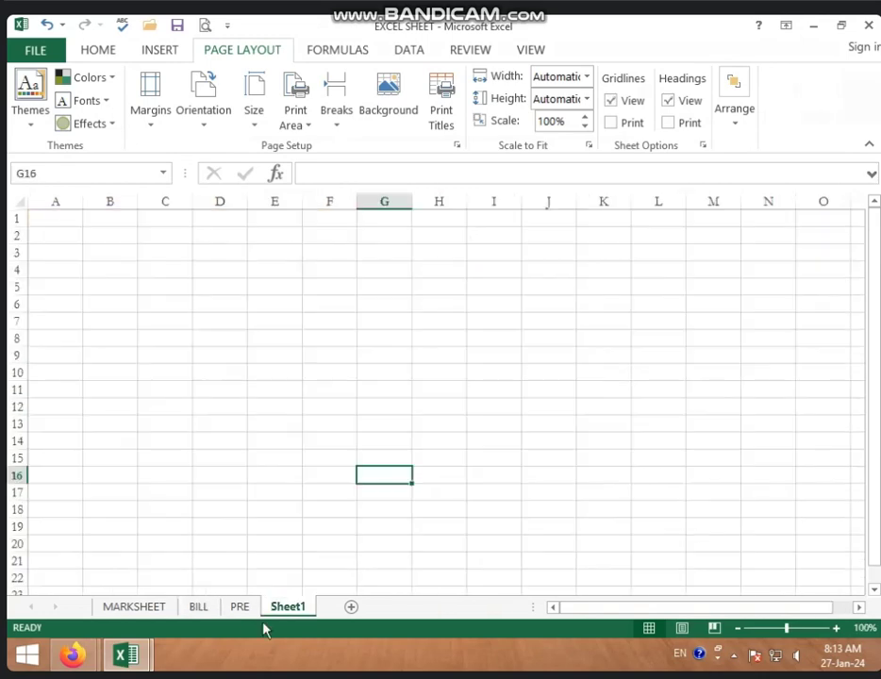
left_click(297, 378)
Merge A1:H3 across so rows 1, 2 and 3 each become one cell spanning A–H
left_click_drag(56, 218, 437, 216)
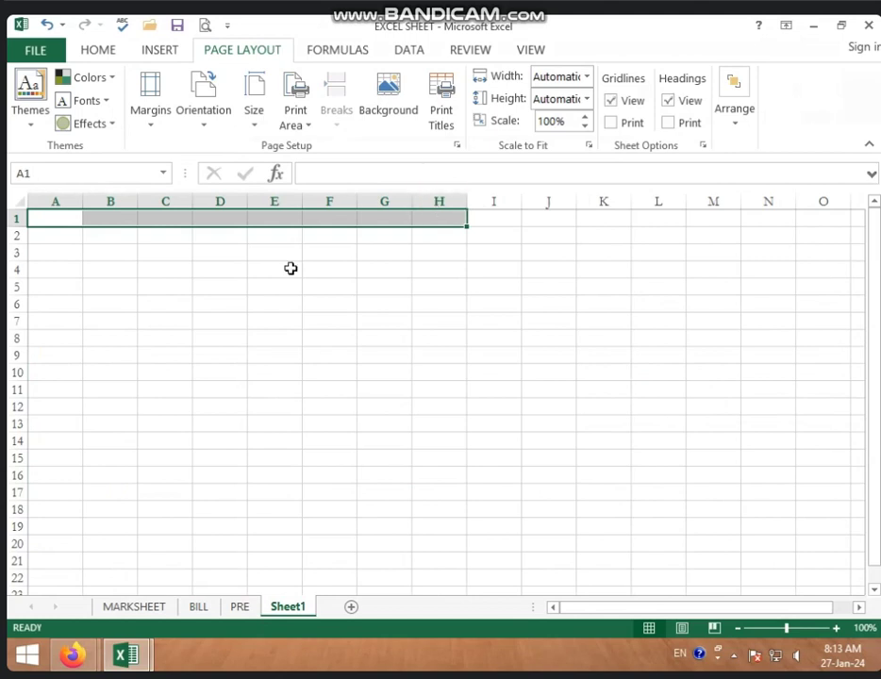
key("shift+Down")
key("shift+Down")
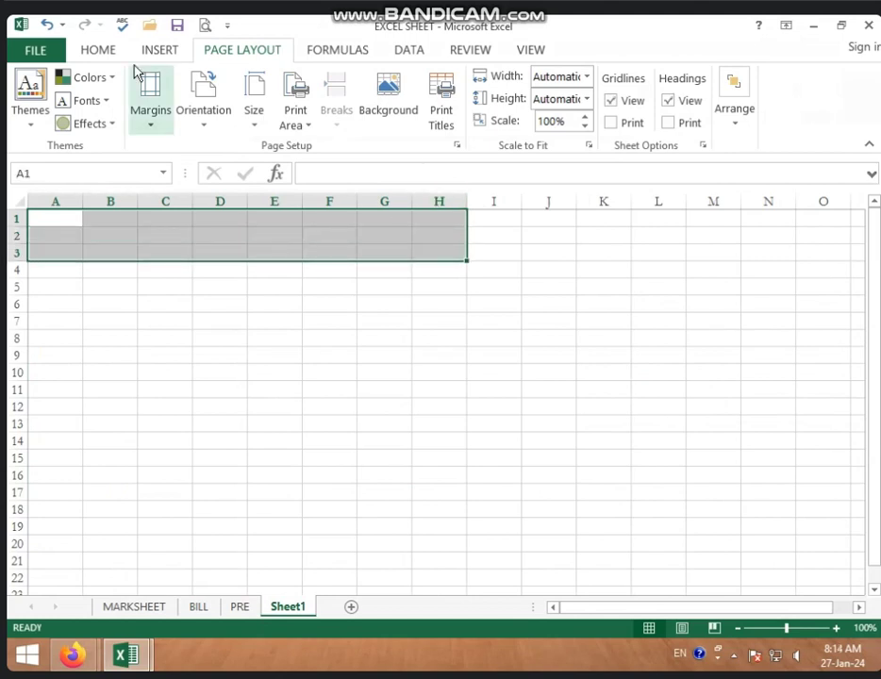
left_click(99, 50)
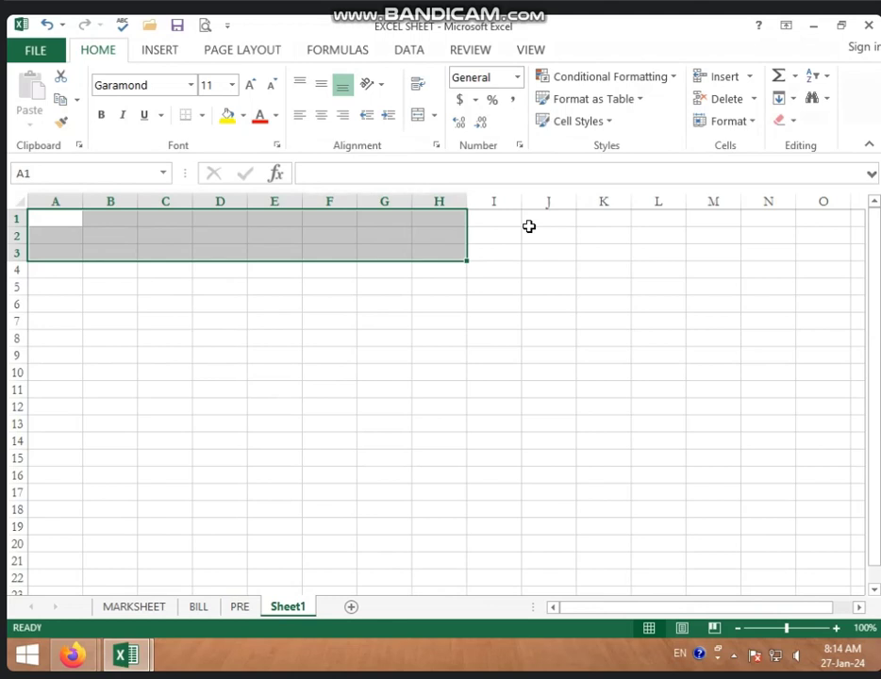
left_click(435, 115)
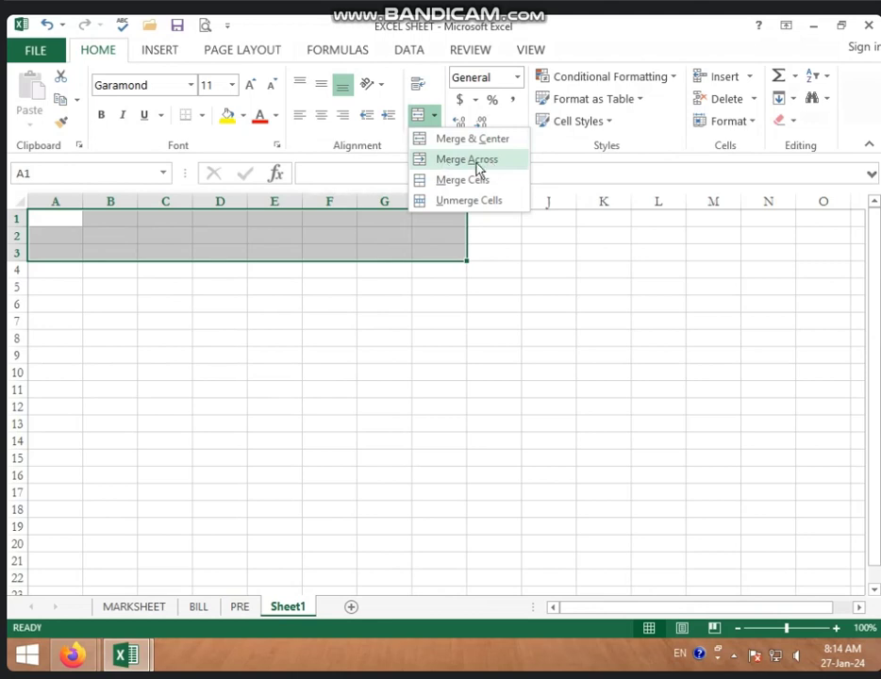
key("Escape")
left_click(435, 301)
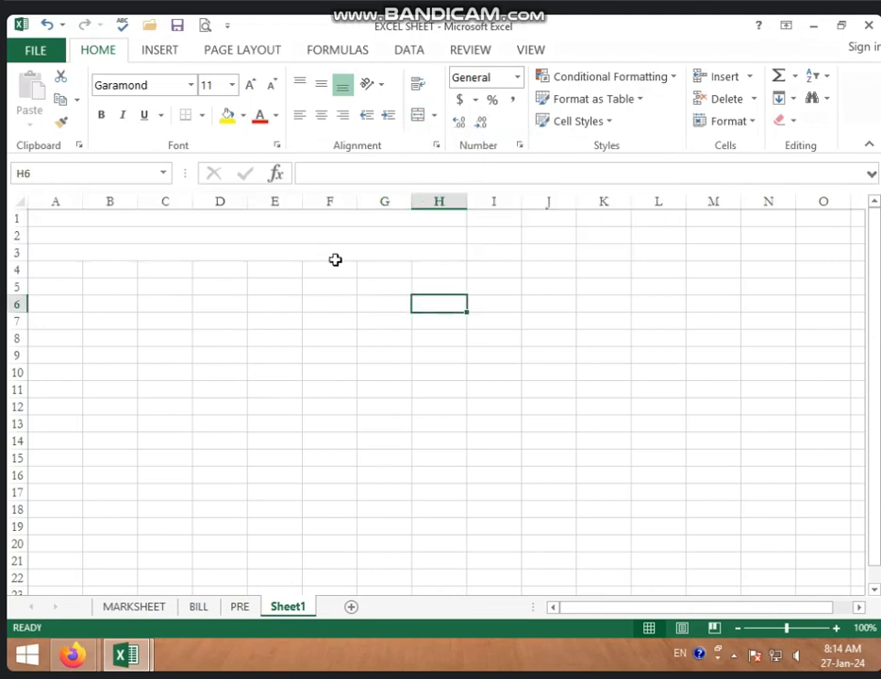
left_click(337, 215)
left_click(342, 254)
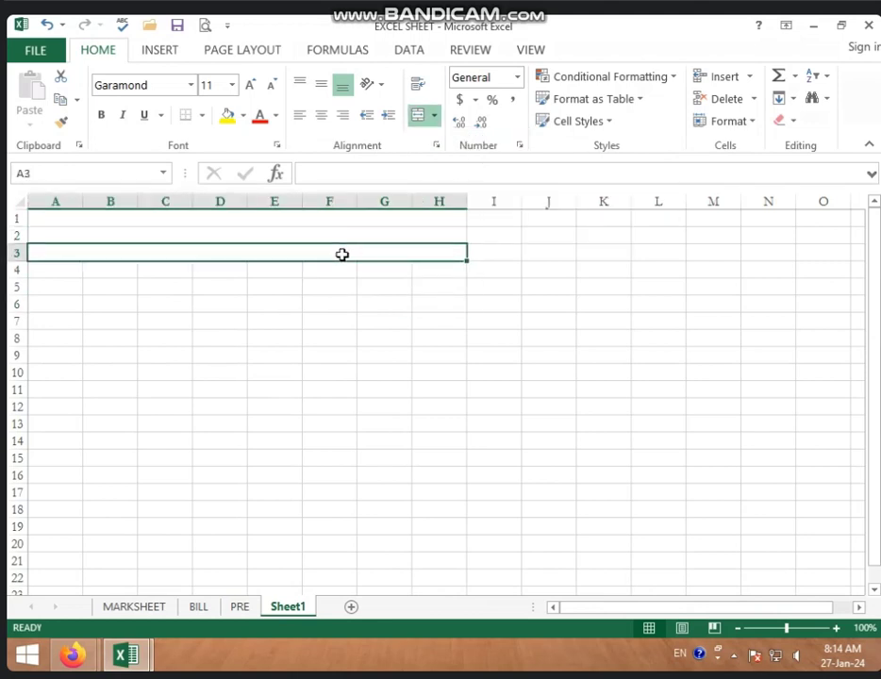
Try Merge & Center on A5:H7, then unmerge it back into separate cells
left_click_drag(39, 283, 460, 326)
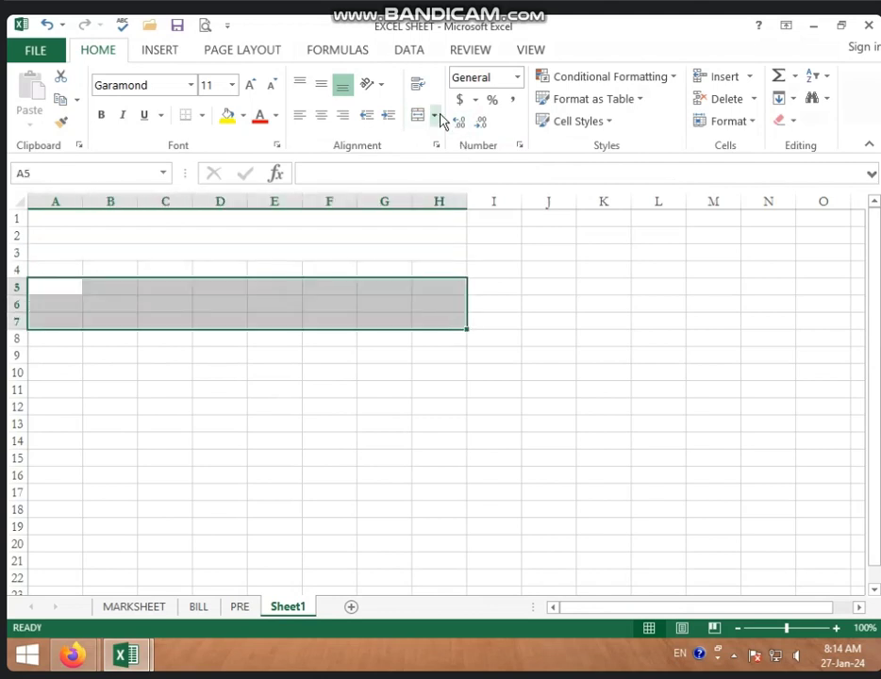
left_click(435, 115)
left_click(469, 141)
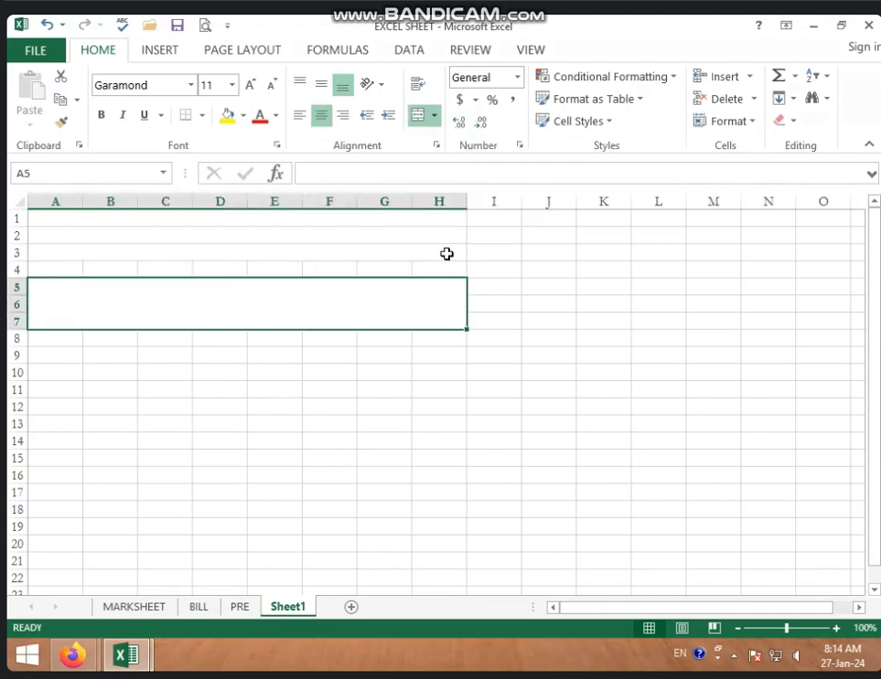
left_click(330, 370)
left_click(362, 311)
left_click(435, 115)
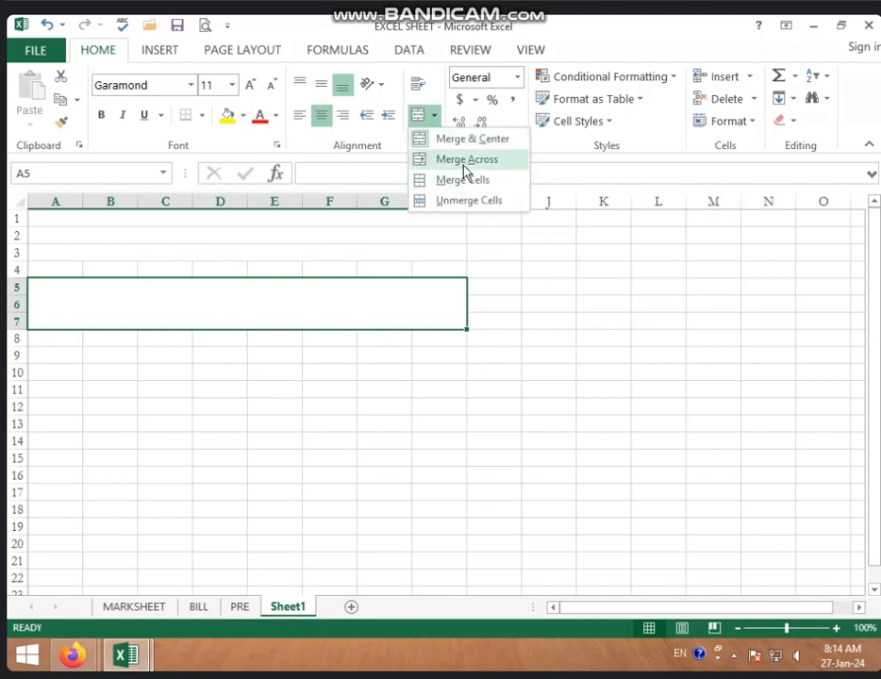
left_click(464, 200)
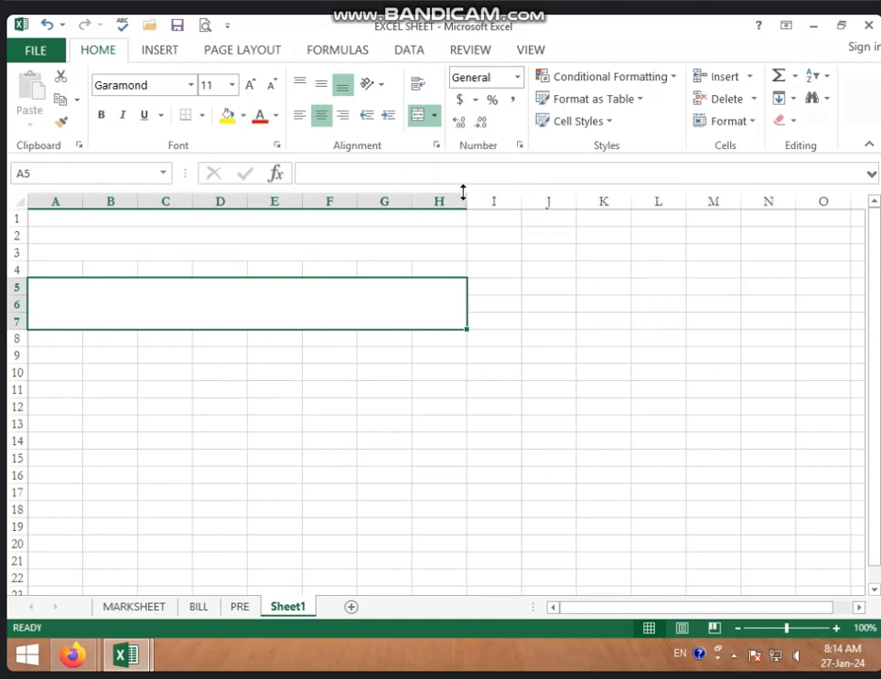
left_click(528, 319)
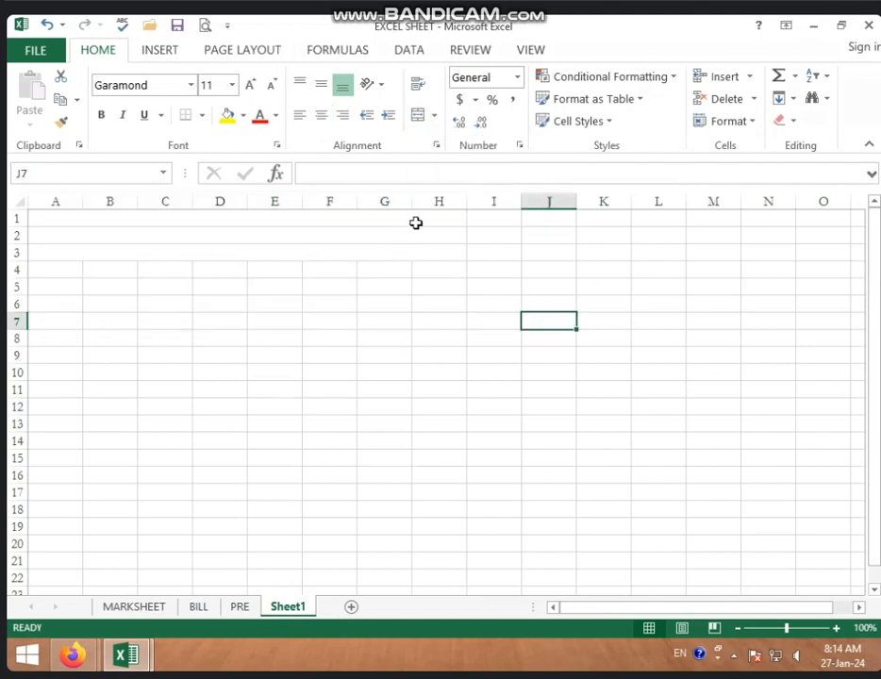
left_click(416, 222)
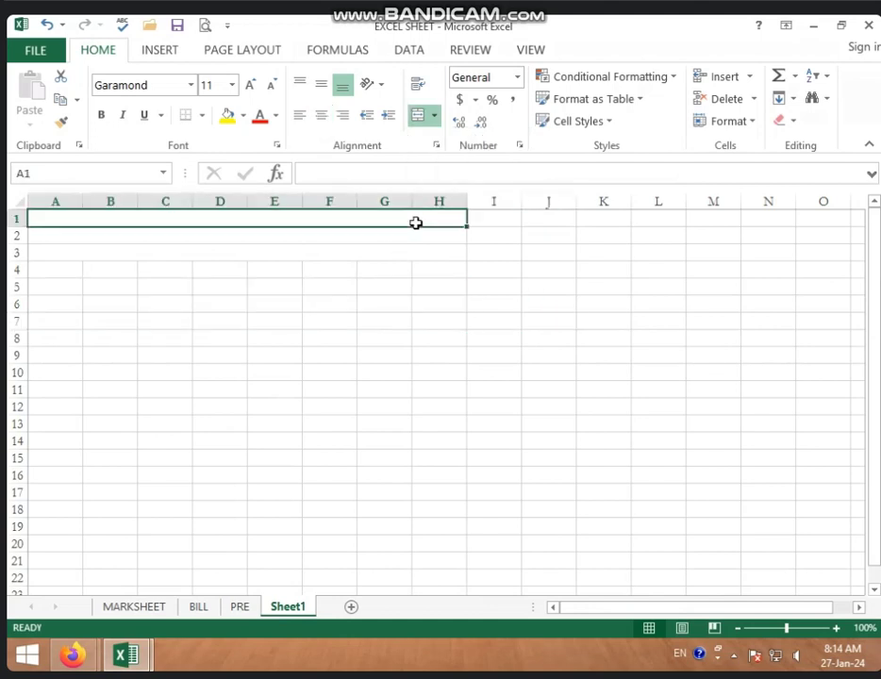
Enter 'ISO 9001:2008 & 9001: 2015 CERITIED' in the merged row 1 cell
type("S")
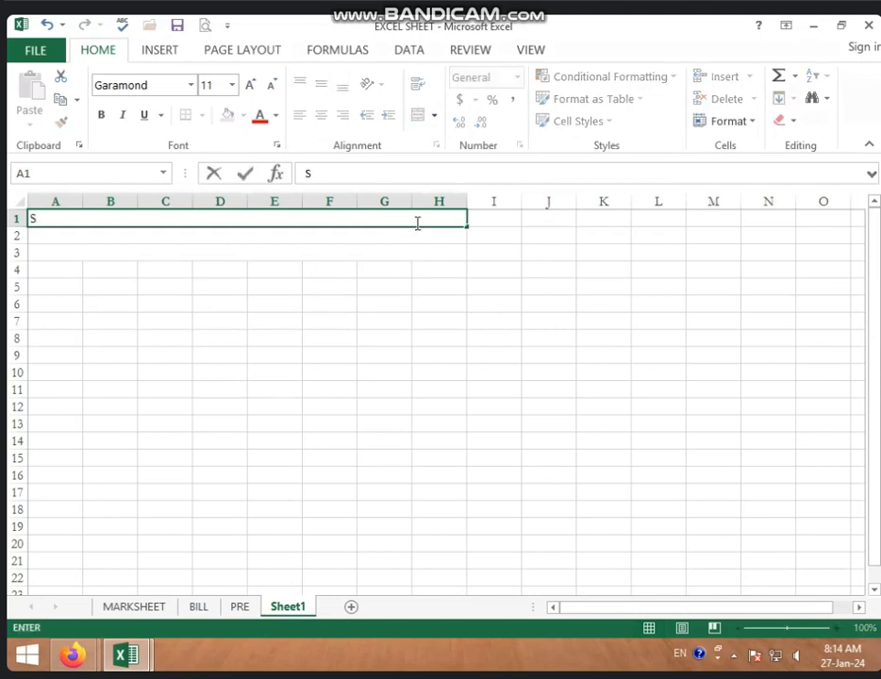
key("BackSpace")
type("ISO")
type(" 9001")
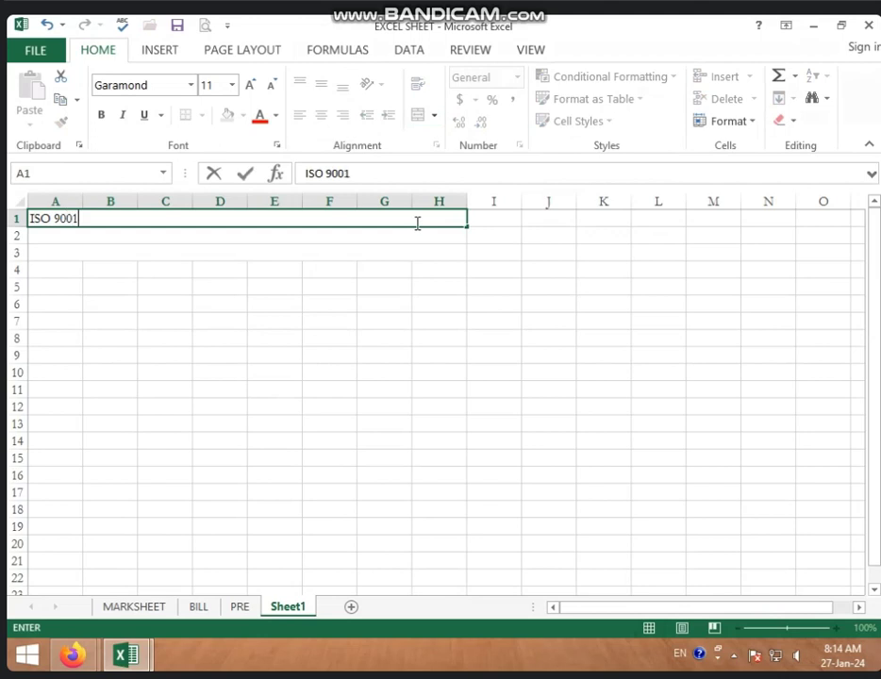
type(":")
type("200")
type("8")
type(" &")
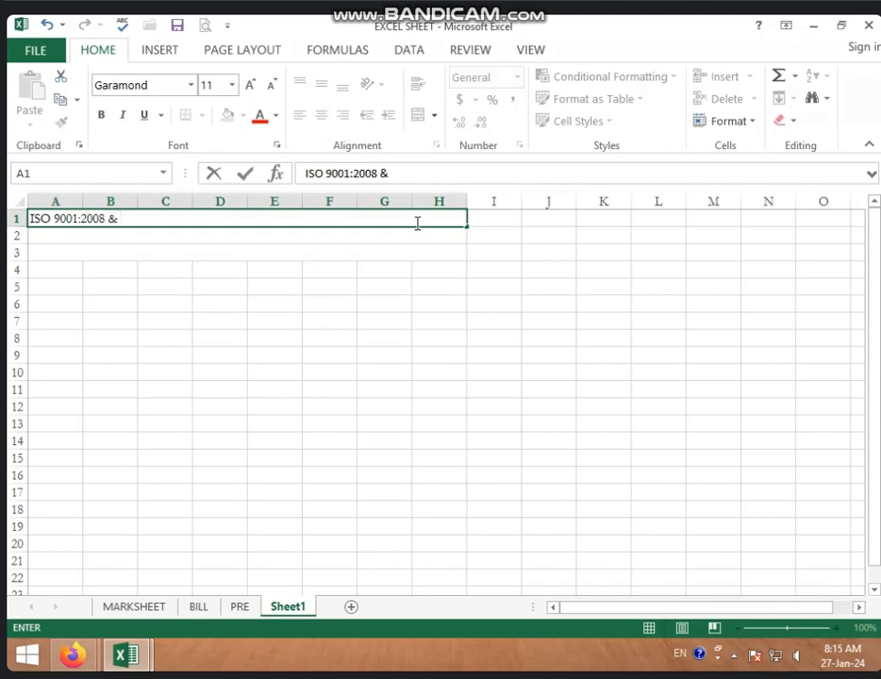
type(" 9001")
type(": 2")
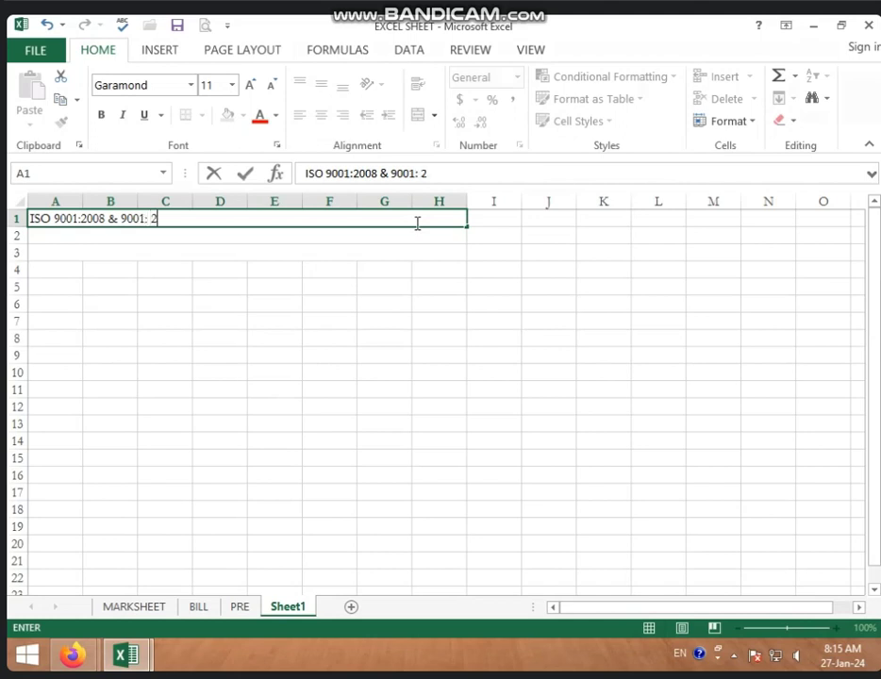
type("015 ")
type("CERI")
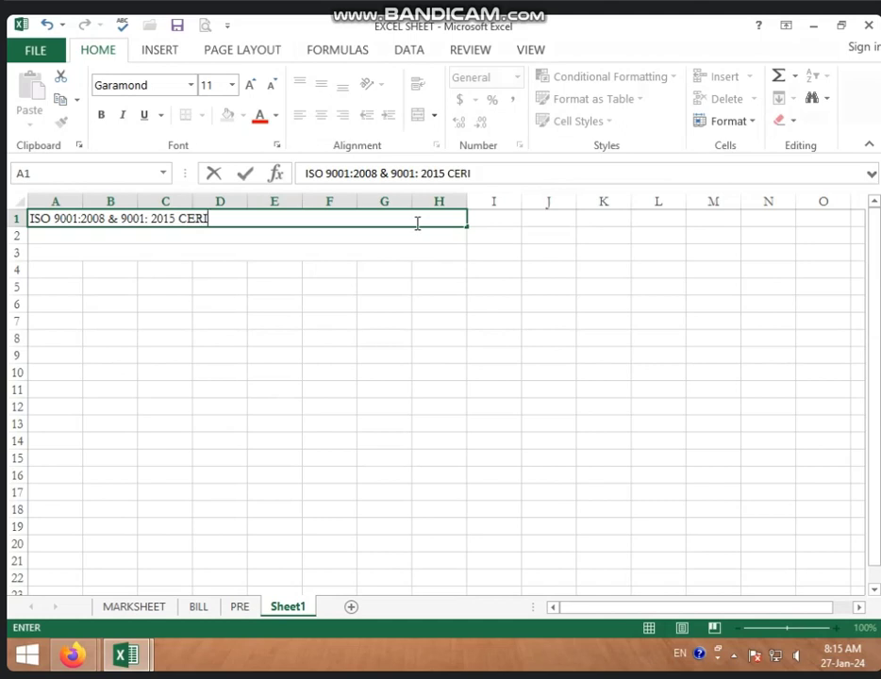
type("TIED")
left_click(395, 324)
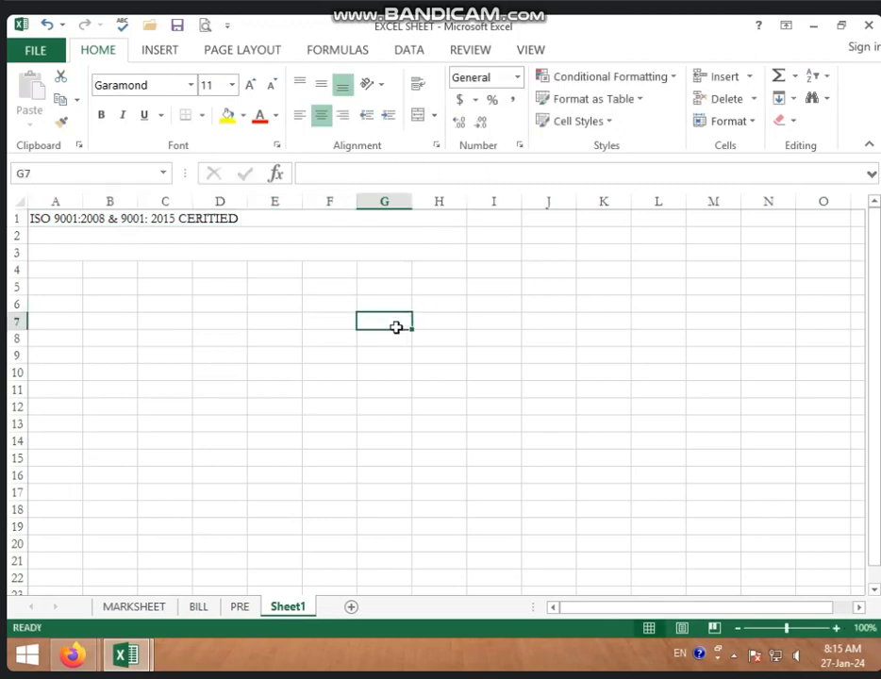
Centre the row 1 heading across columns A–H
left_click(370, 222)
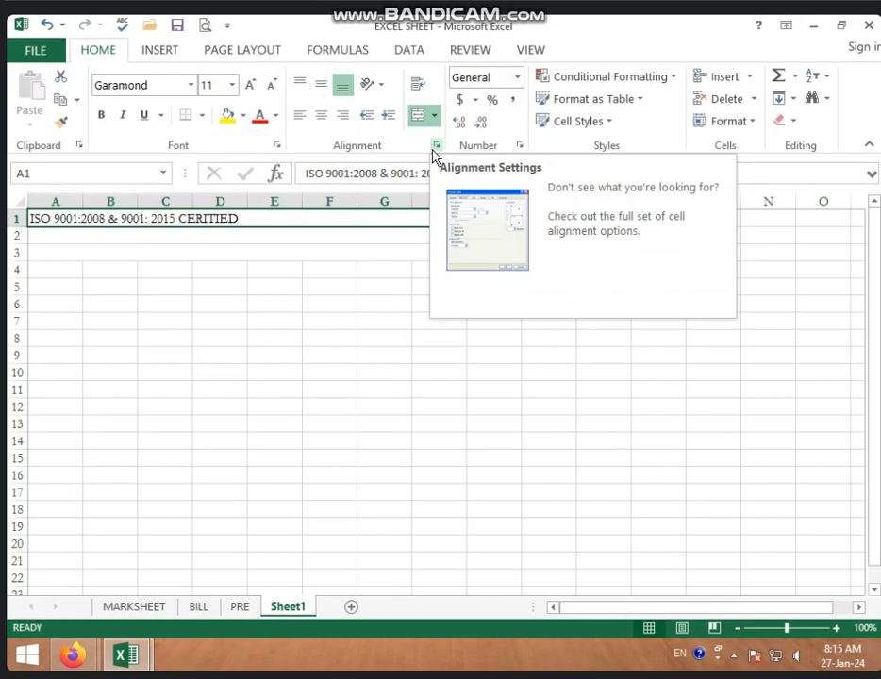
left_click(321, 115)
left_click(393, 284)
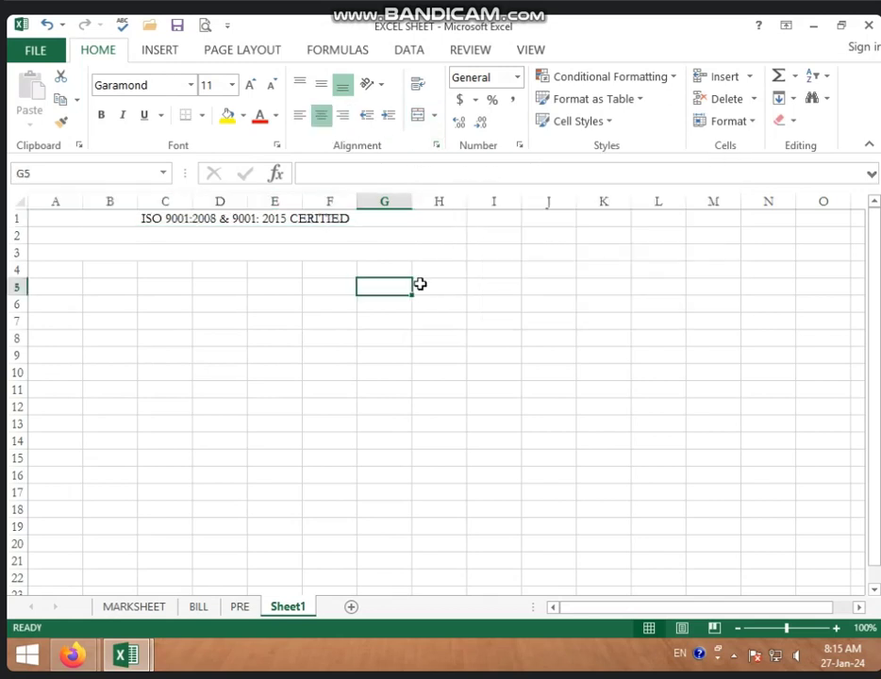
Enter 'ICIC COMPUTER CENTER VIDISHA' in the merged row 2 cell
left_click(385, 239)
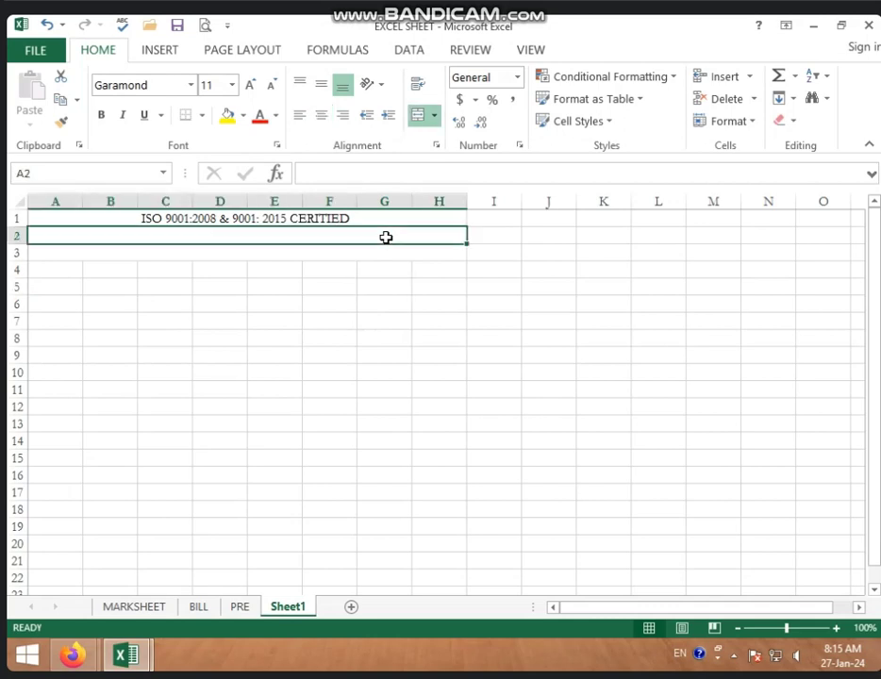
type("ICIC")
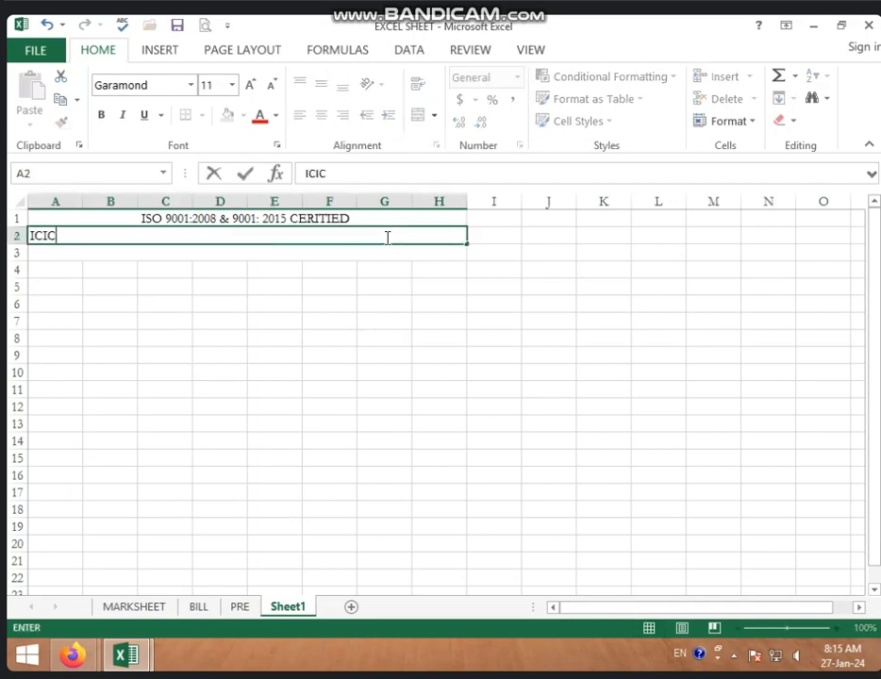
type(" COMPUTER")
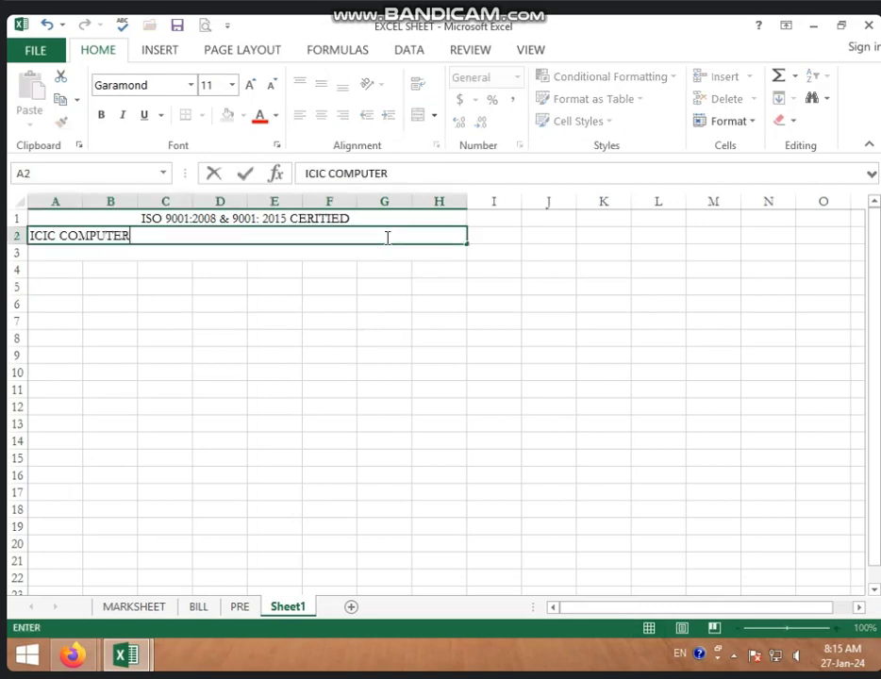
type(" CENTER VI")
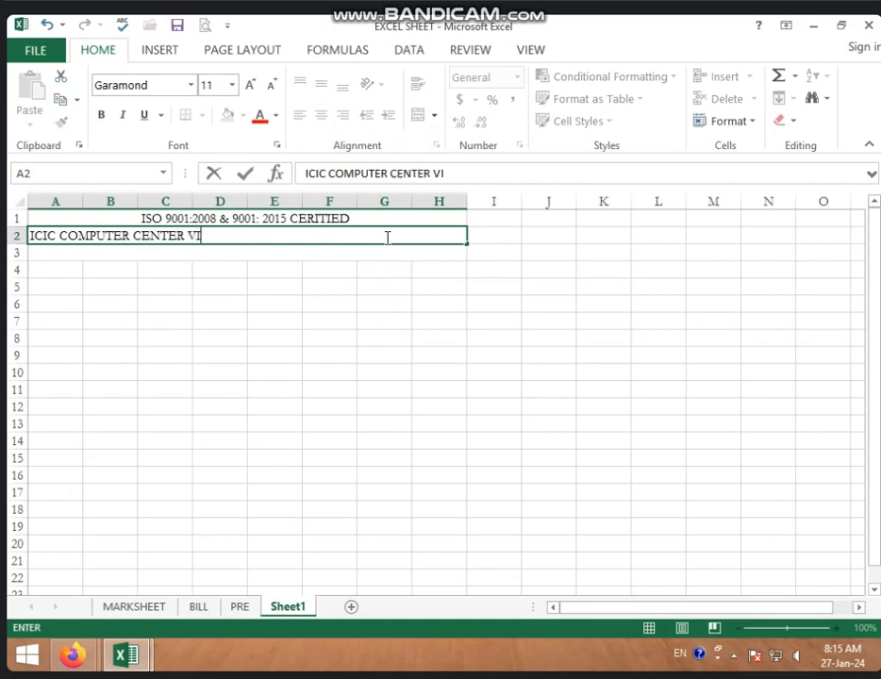
type("DISHA")
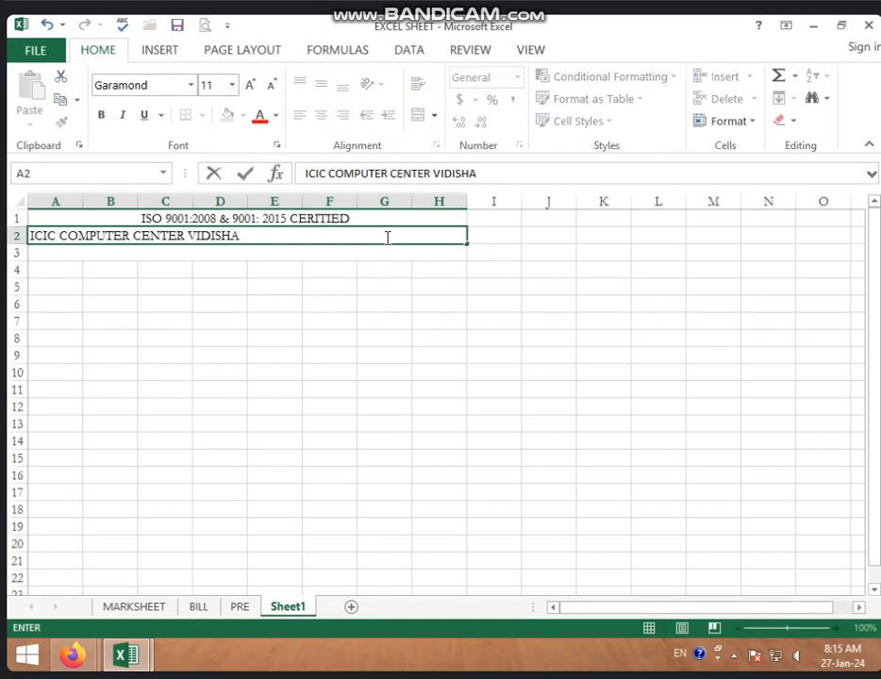
left_click(402, 258)
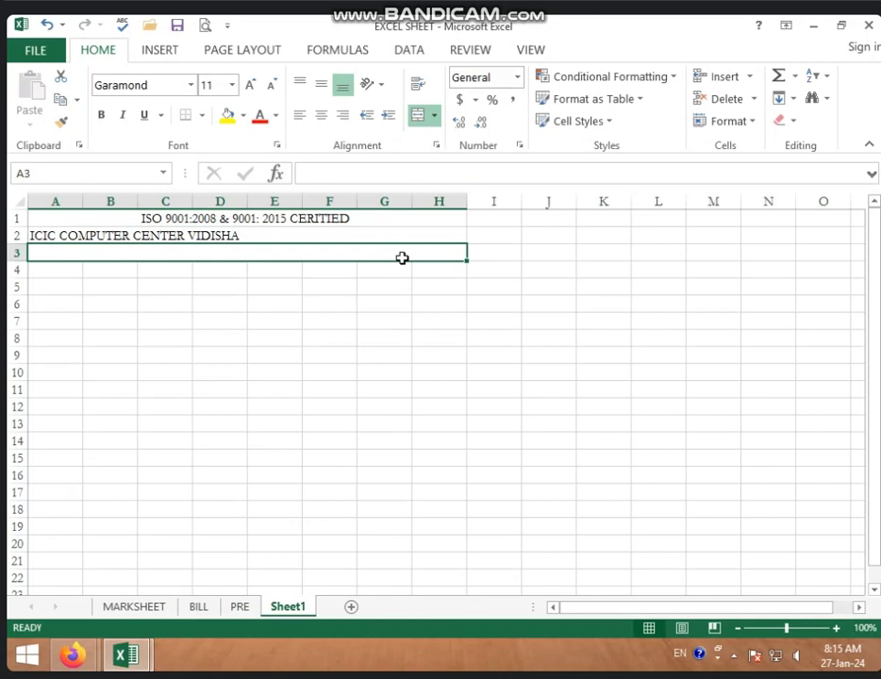
Enter 'COURSE NAME - PGDCA , MCU (HINDI)' in the merged row 3 cell
type("COUR")
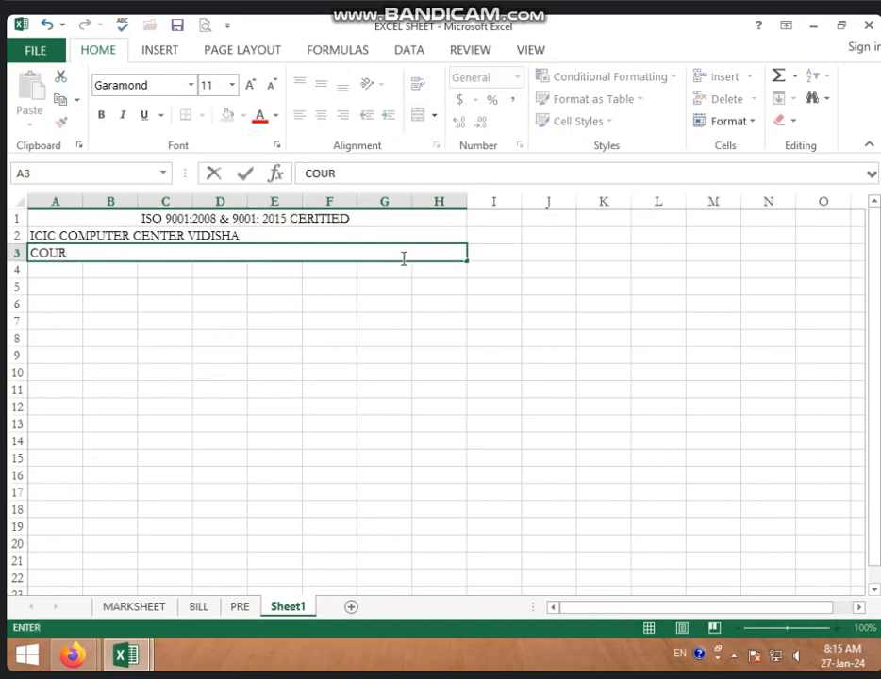
type("SE NAME ")
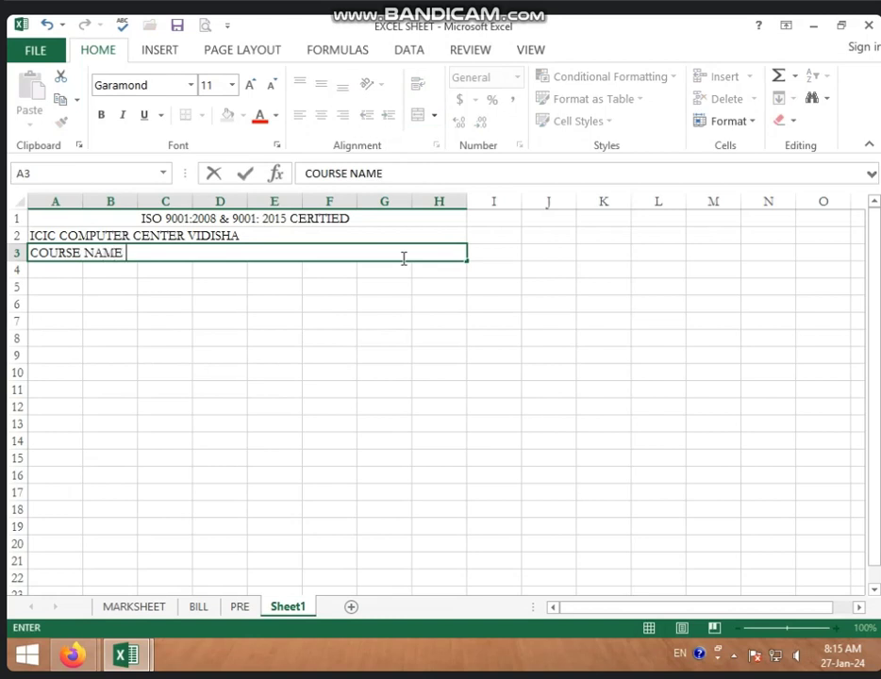
type("-")
type("PGDCA")
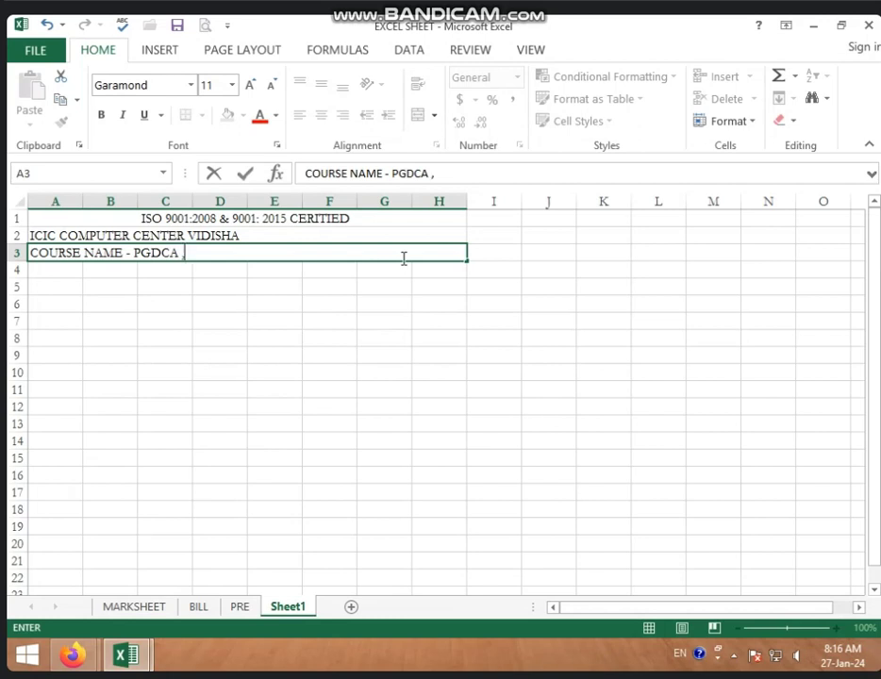
type(" , MC")
type("U ")
type("(")
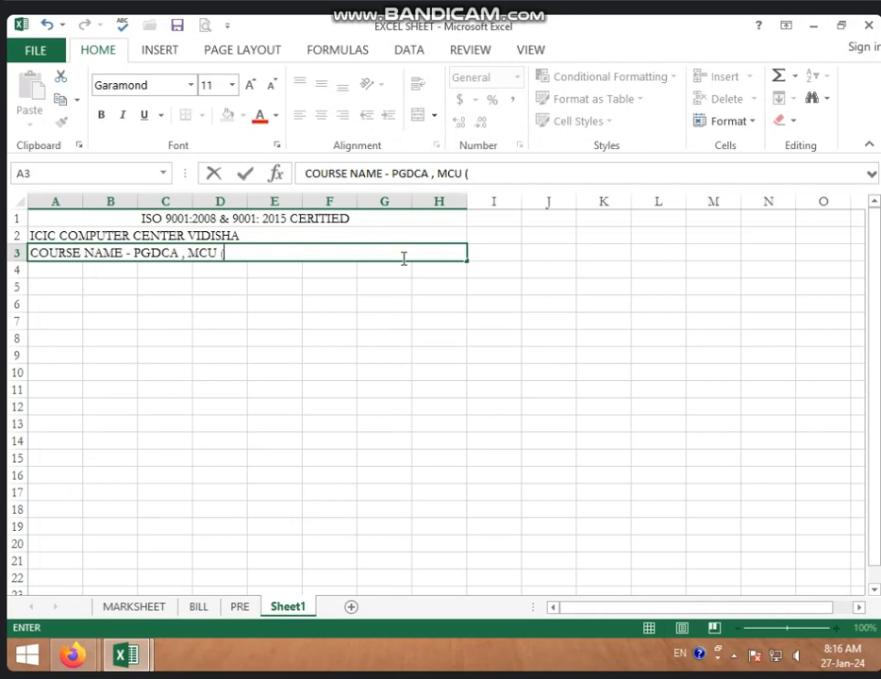
type("HINDI")
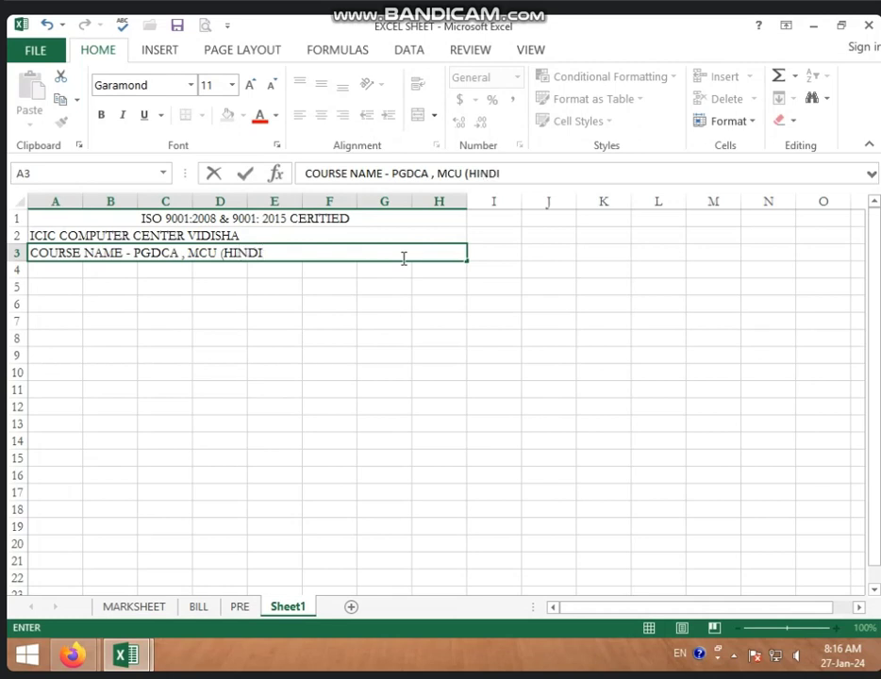
type(")")
left_click(419, 306)
Centre the course name line in row 3 and the ICIC heading in row 2
left_click(358, 252)
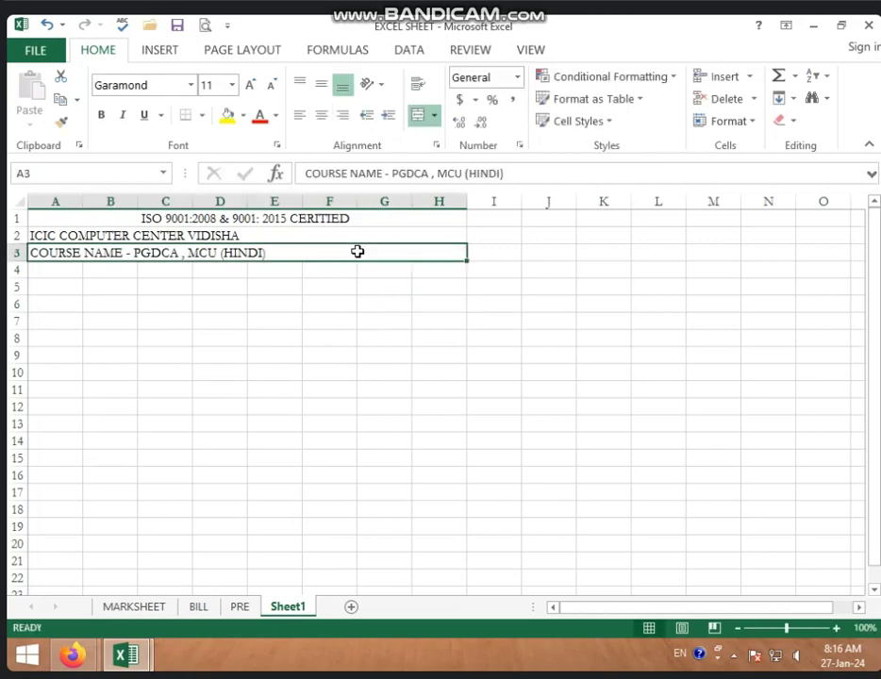
left_click(321, 114)
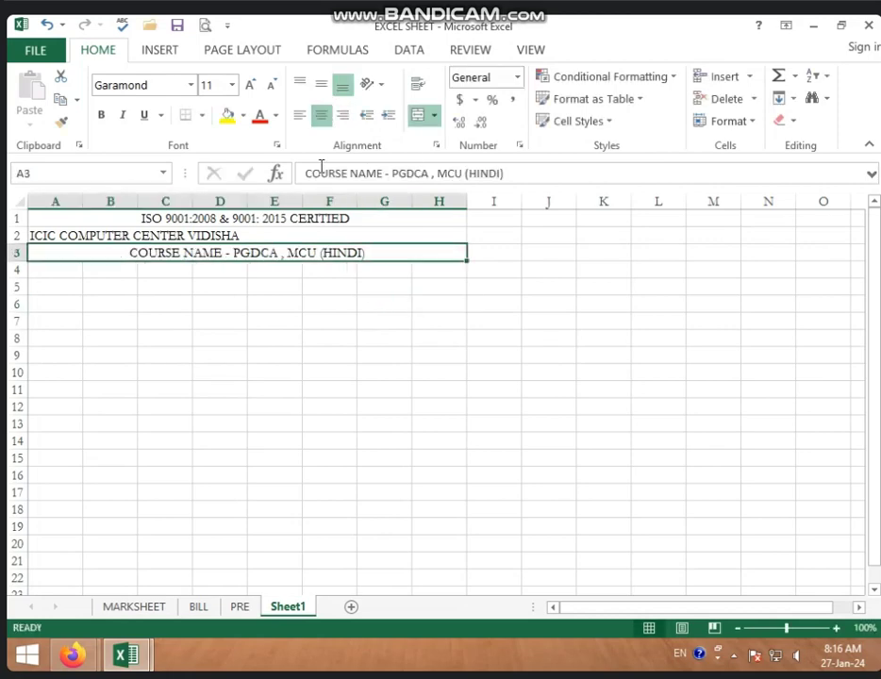
left_click(298, 236)
left_click(321, 114)
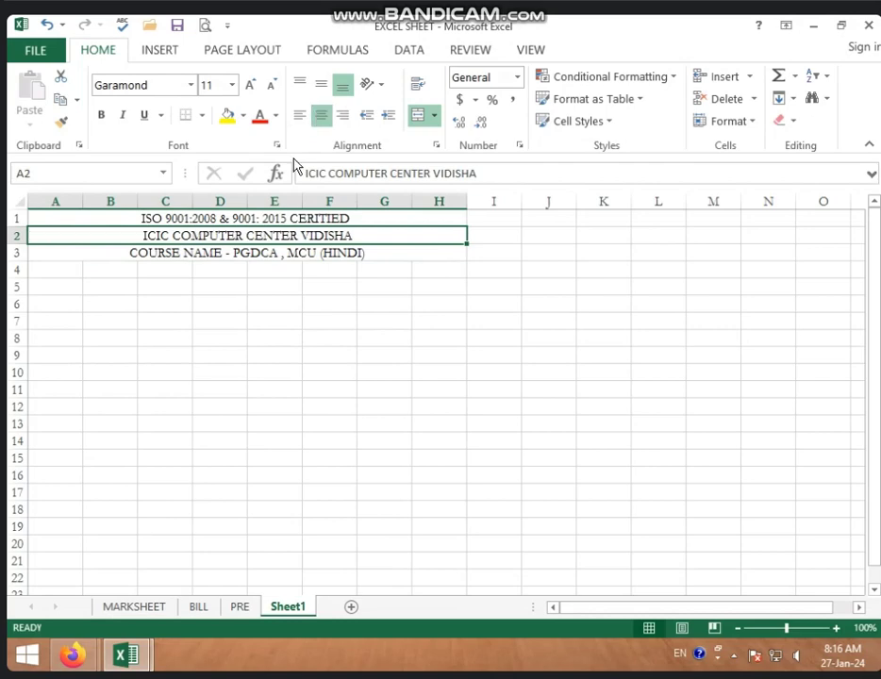
Enlarge the row 2 heading to 20 pt and the row 3 course line to 16 pt
left_click(250, 86)
left_click(250, 86)
left_click(250, 86)
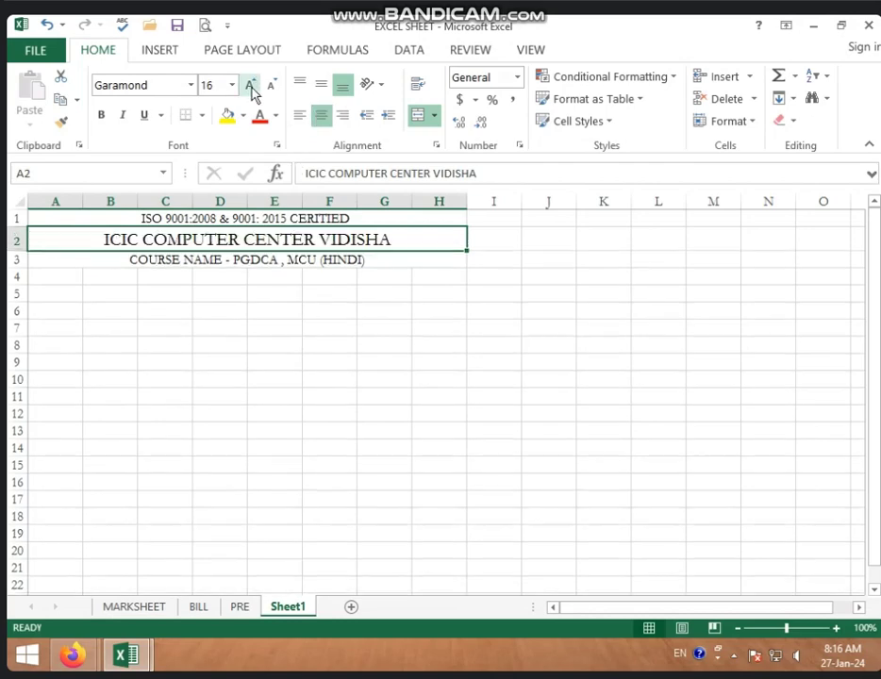
left_click(250, 86)
left_click(250, 86)
left_click(295, 266)
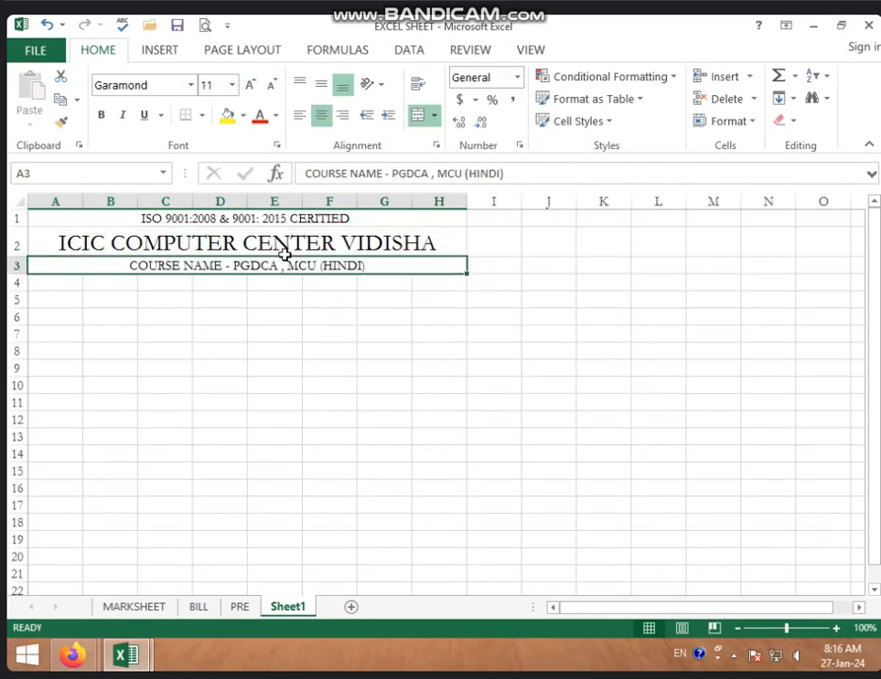
left_click(250, 86)
left_click(250, 86)
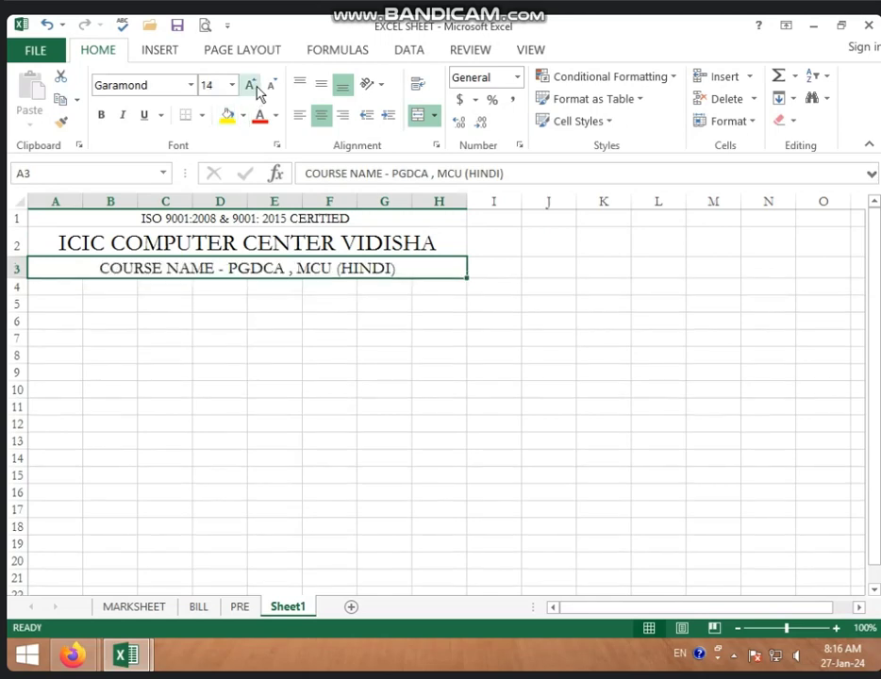
left_click(250, 86)
left_click(292, 219)
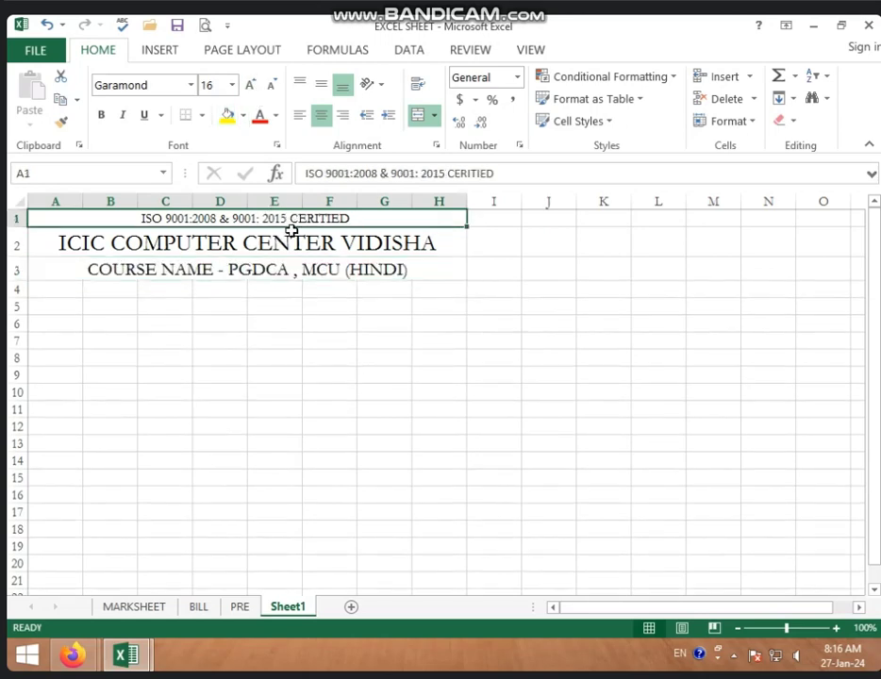
left_click_drag(292, 232, 340, 516)
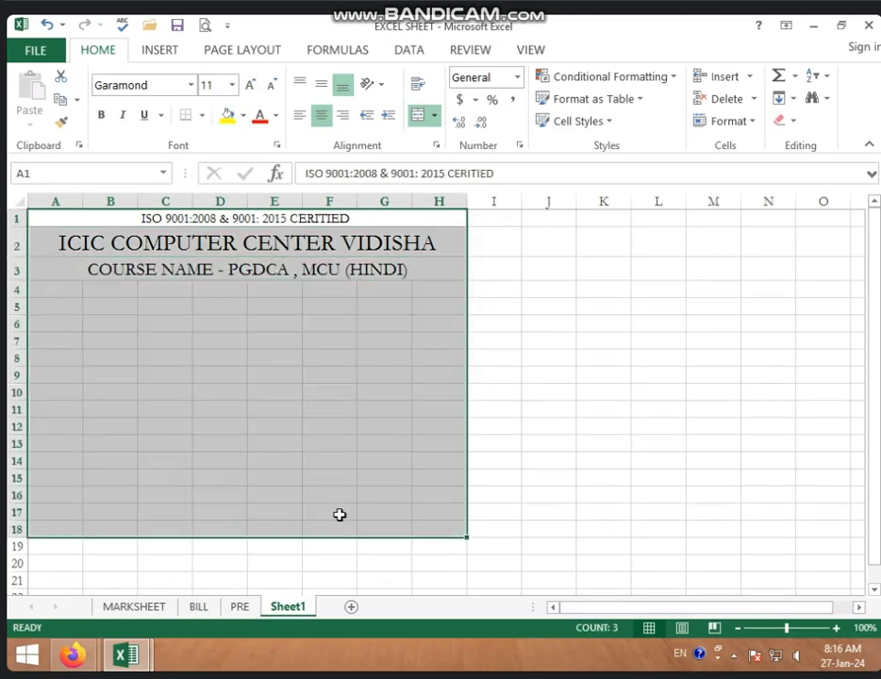
Apply All Borders to every cell in A1:H18
left_click(203, 115)
left_click(240, 263)
left_click(263, 362)
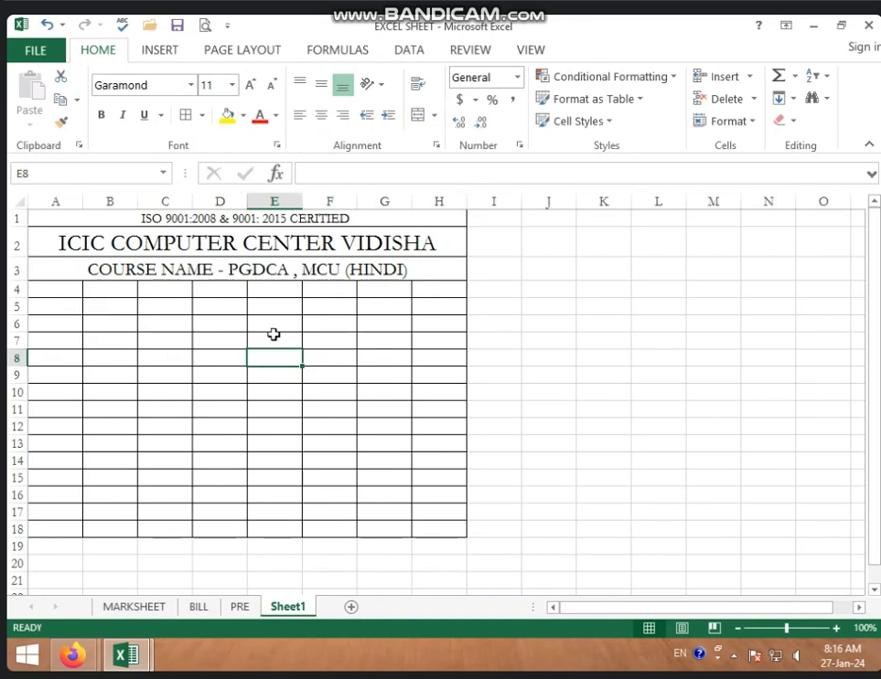
Select the whole sheet and widen all columns at once
left_click(22, 203)
left_click_drag(83, 205, 99, 205)
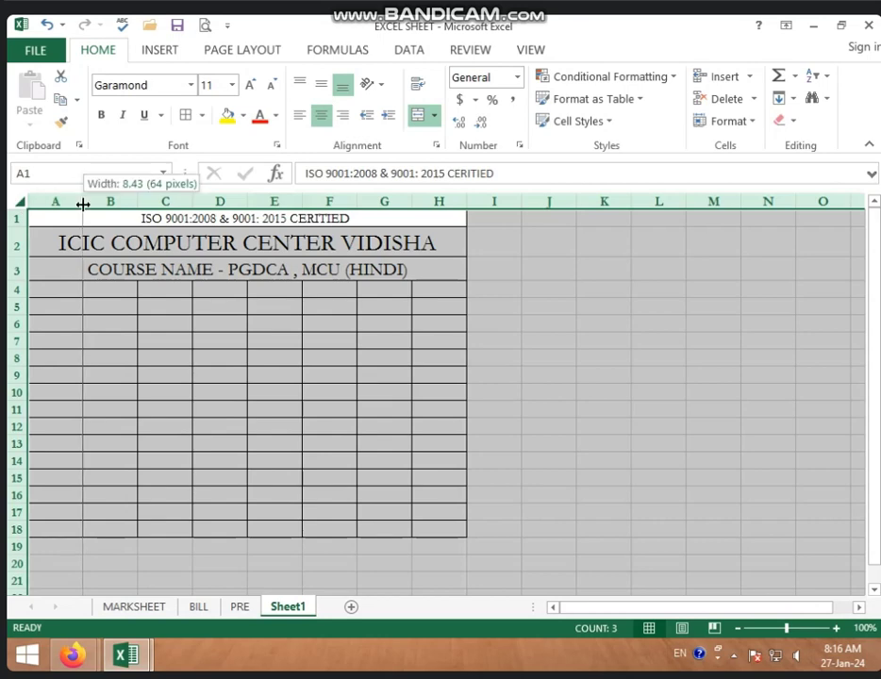
left_click(276, 306)
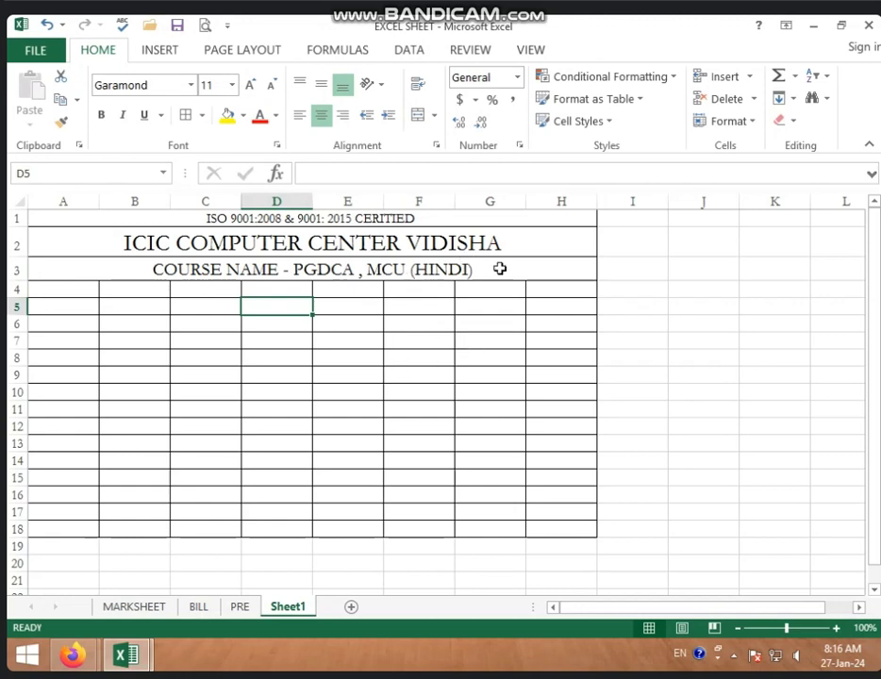
mouse_move(57, 289)
left_mouse_down()
mouse_move(106, 298)
mouse_move(134, 350)
left_mouse_up()
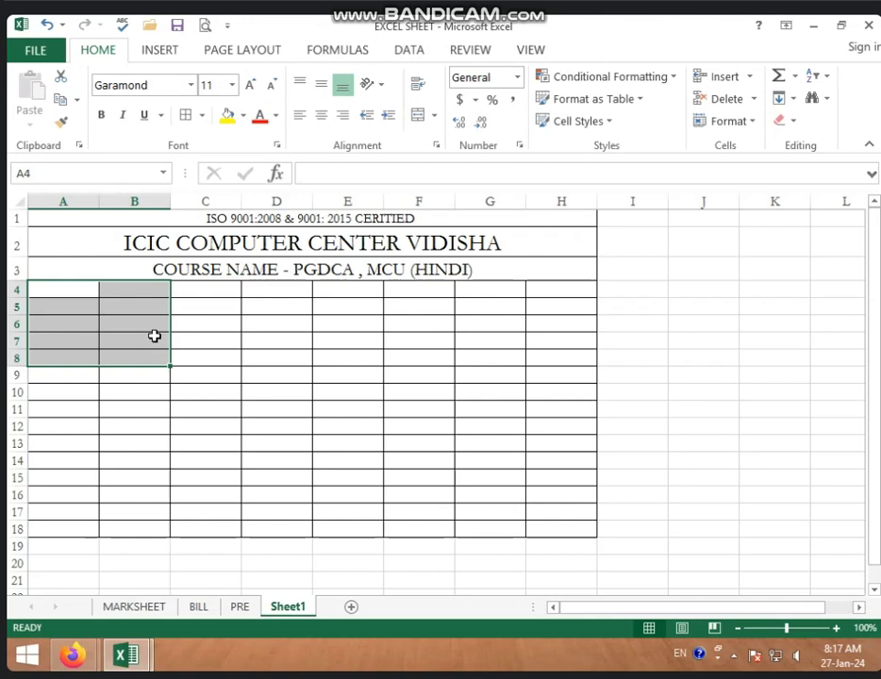